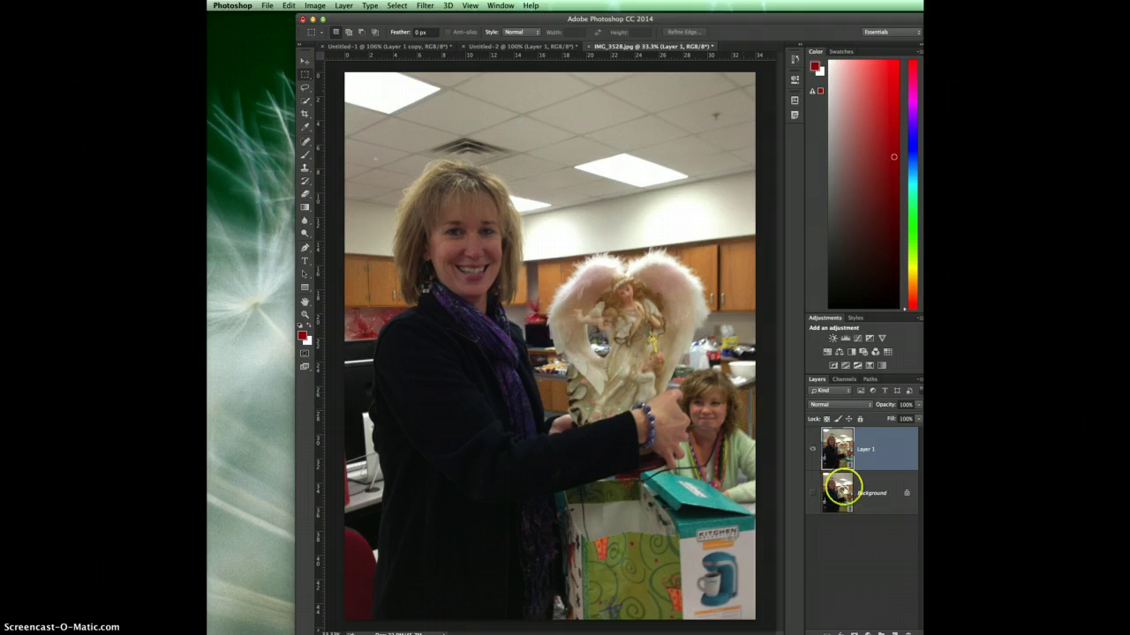
Replace Layer 1 with a fresh duplicate of the Background, and hide the Background
drag(862, 449, 907, 631)
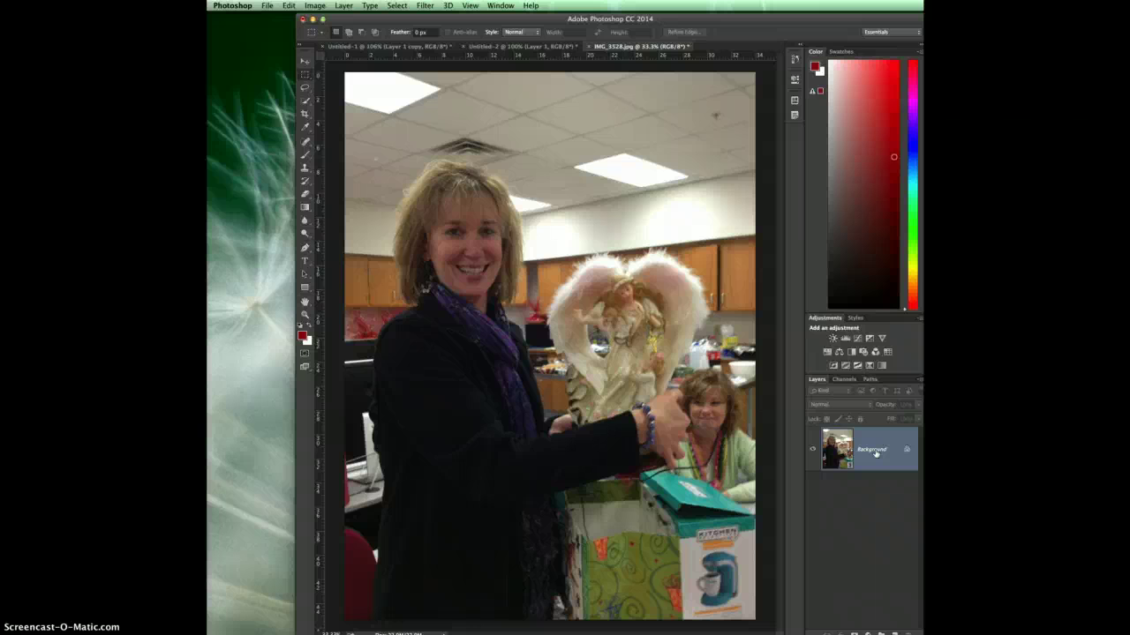
key(super+j)
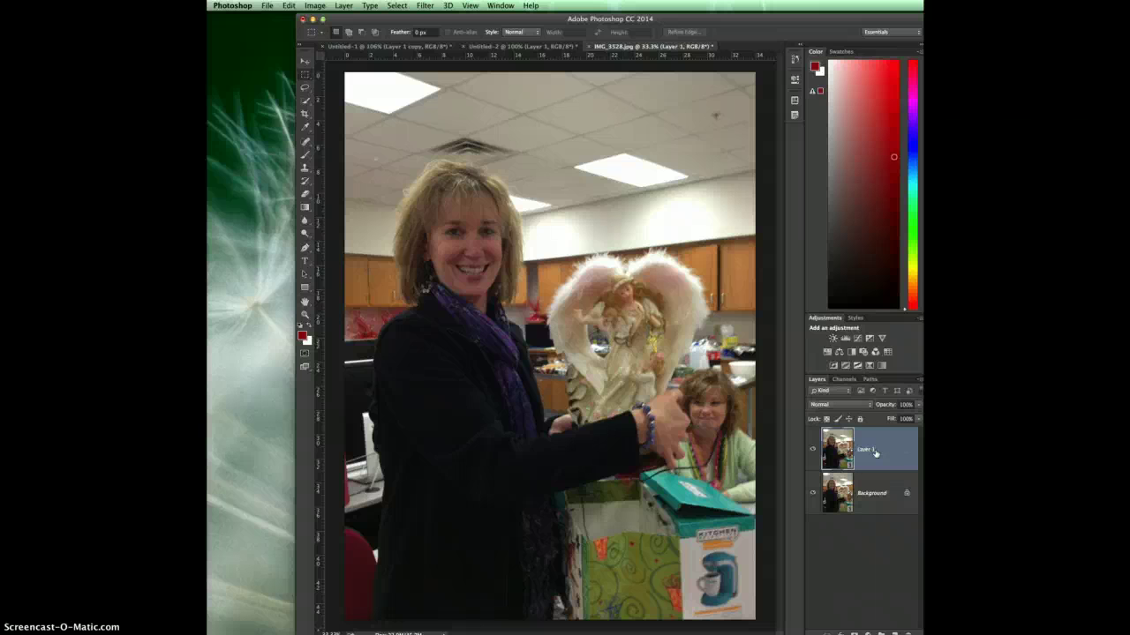
click(812, 494)
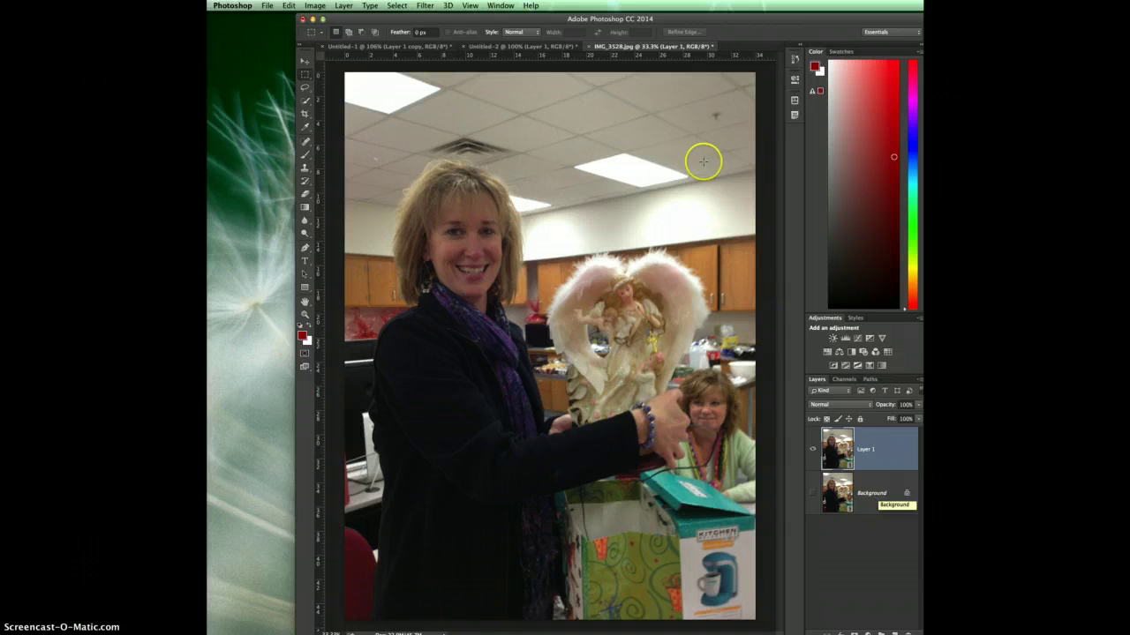
Start a Field Blur from Filter > Blur Gallery on Layer 1, previewing 15 px
click(426, 6)
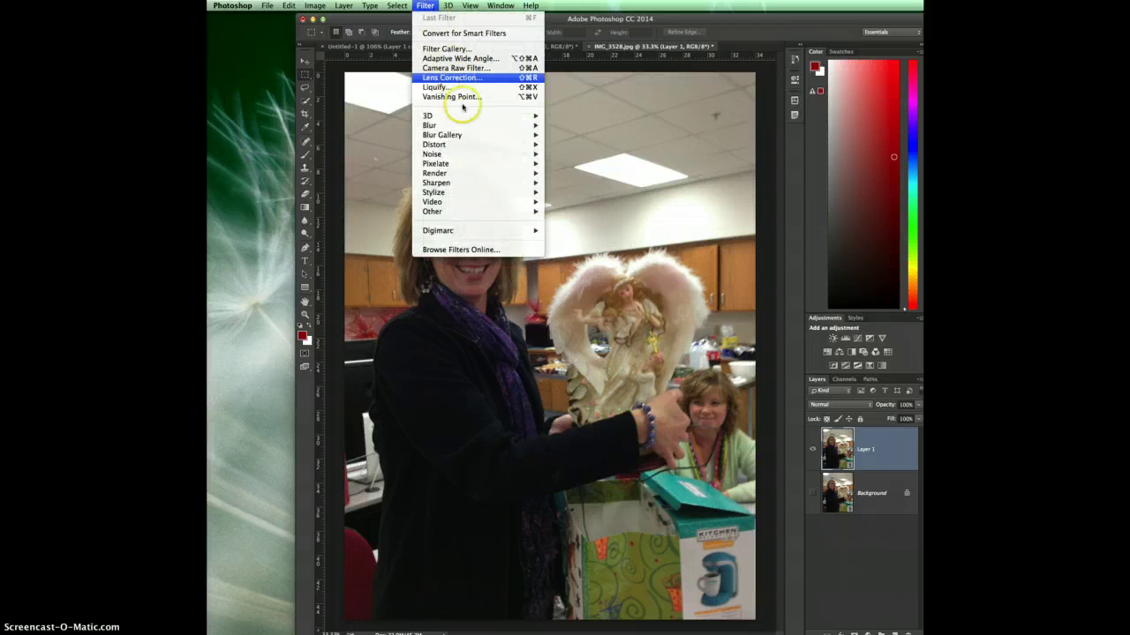
mouse_move(466, 134)
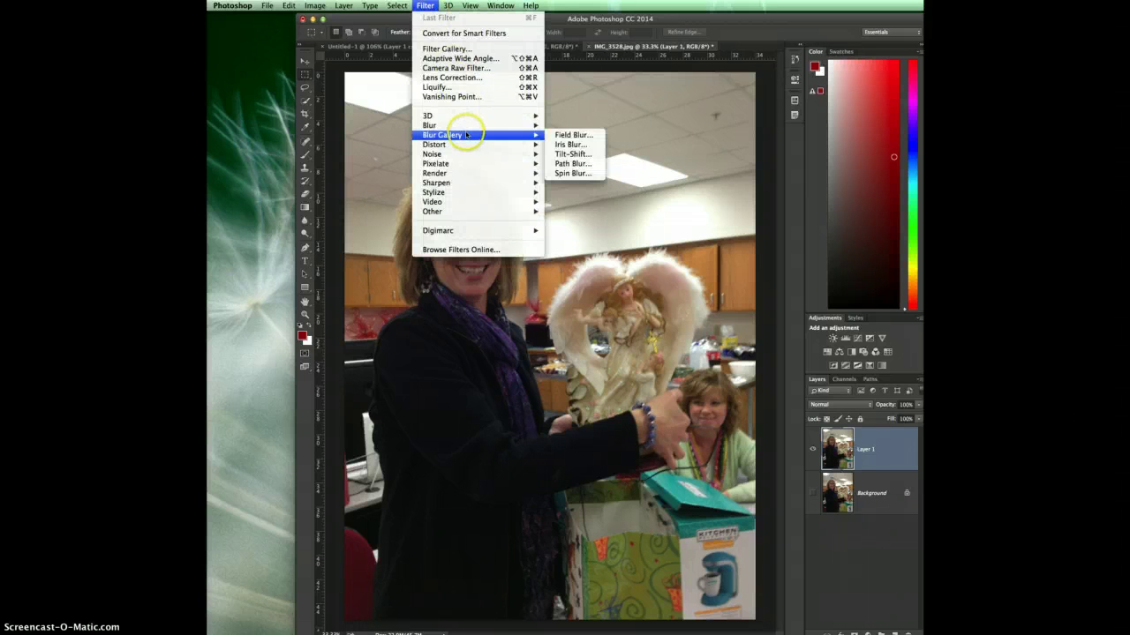
click(569, 135)
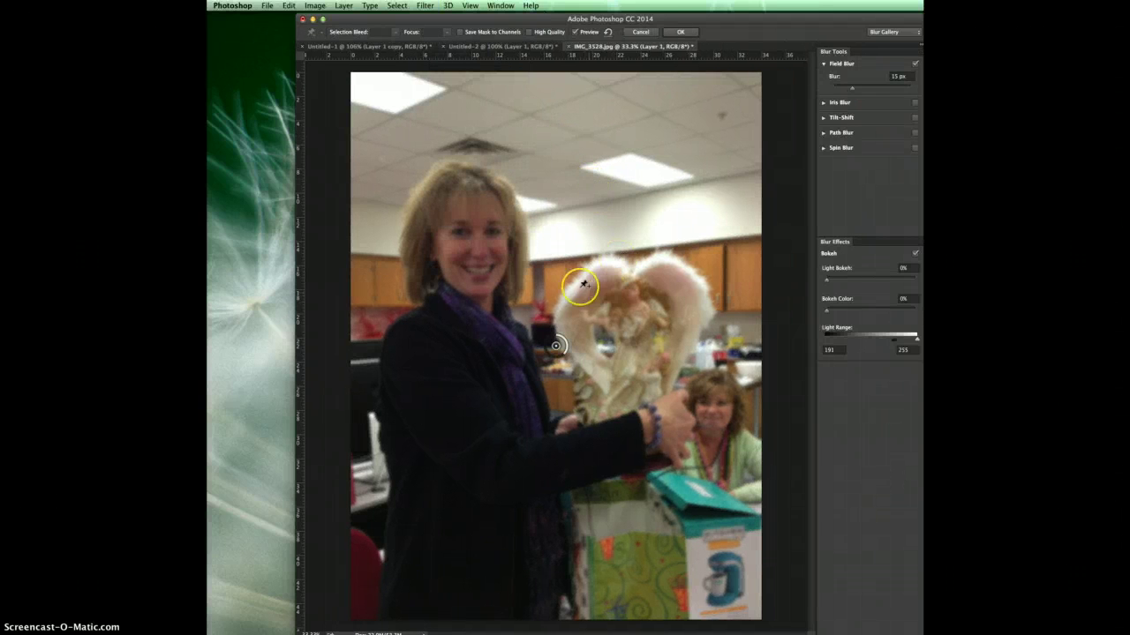
Adjust the central blur pin's ring, leaving the Field Blur at 6 px
click(558, 346)
mouse_move(561, 337)
mouse_down()
mouse_move(570, 351)
mouse_move(555, 361)
mouse_move(543, 340)
mouse_move(563, 336)
mouse_move(551, 331)
mouse_up()
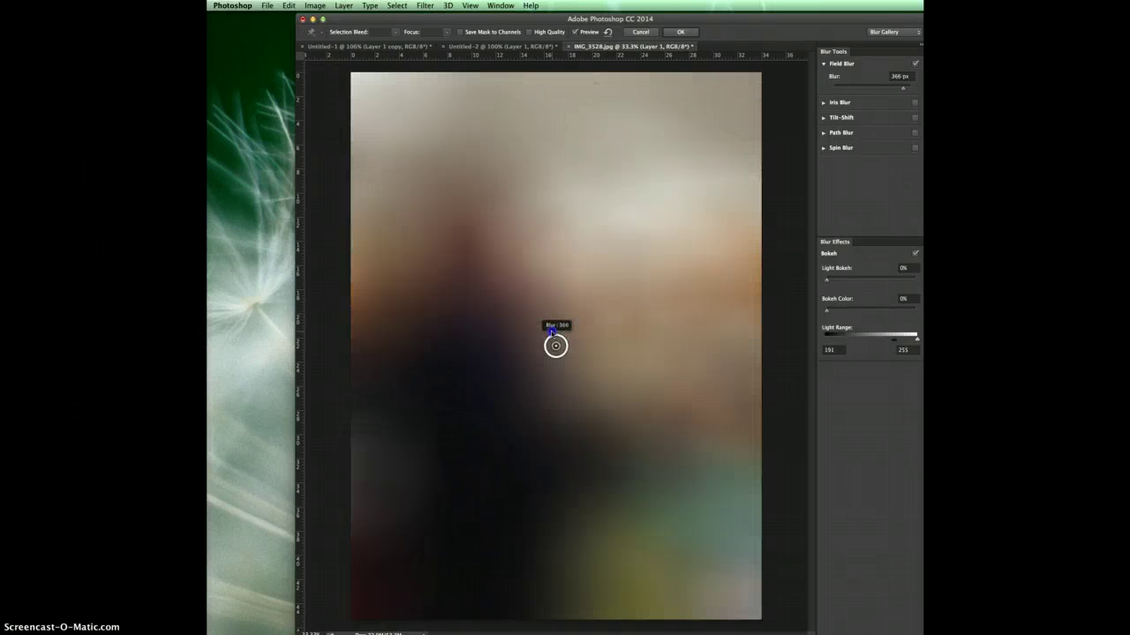
mouse_move(552, 330)
mouse_down()
mouse_move(568, 345)
mouse_move(554, 350)
mouse_move(564, 344)
mouse_up()
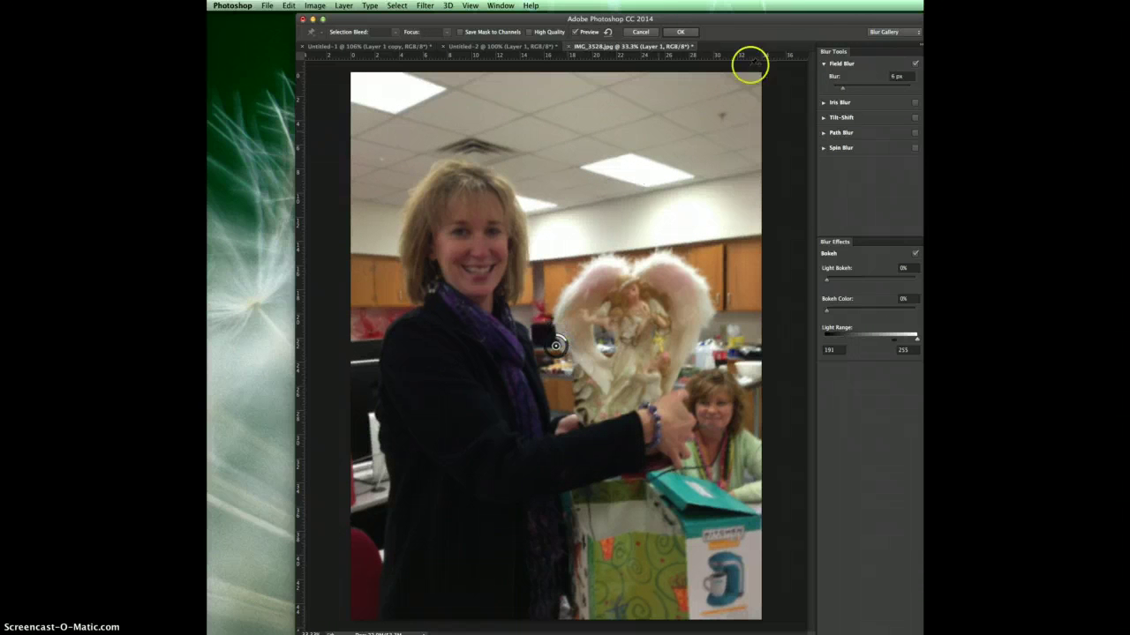
Drag and retype the Blur amount in the Blur Tools panel
click(852, 89)
mouse_move(853, 89)
mouse_down()
mouse_move(891, 89)
mouse_move(843, 87)
mouse_up()
click(907, 78)
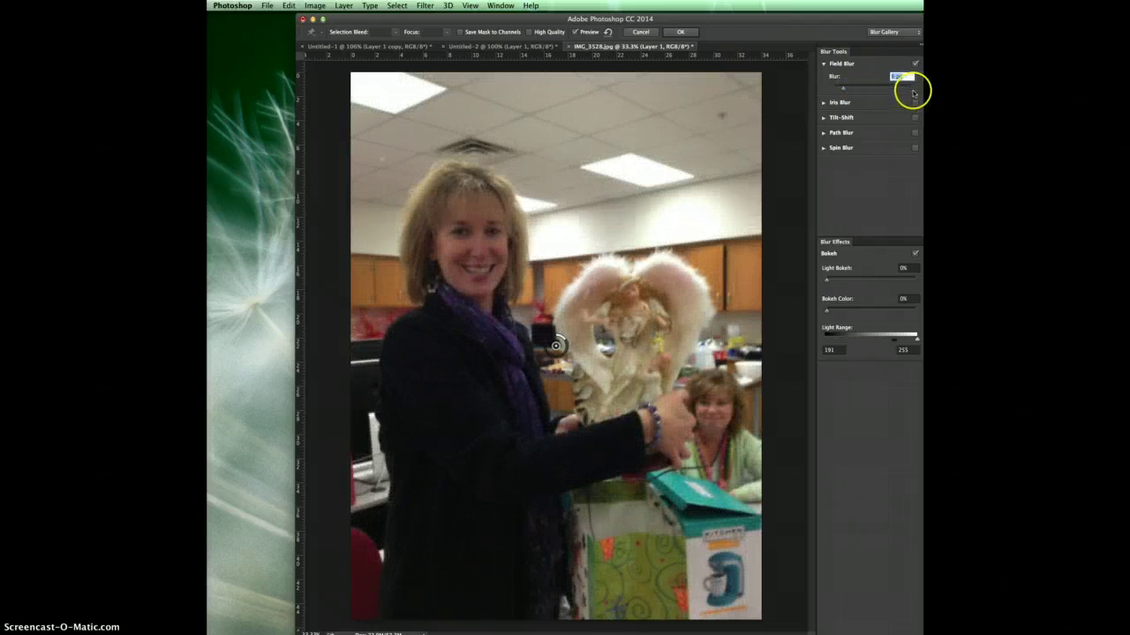
click(909, 77)
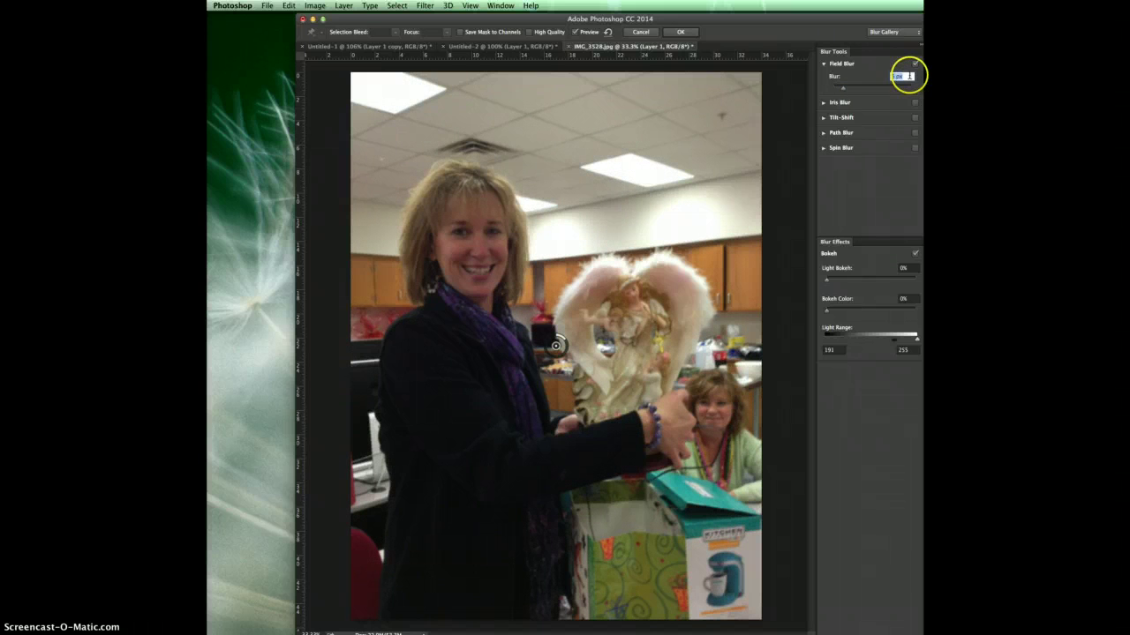
text(6)
click(905, 77)
text(623)
key(Return)
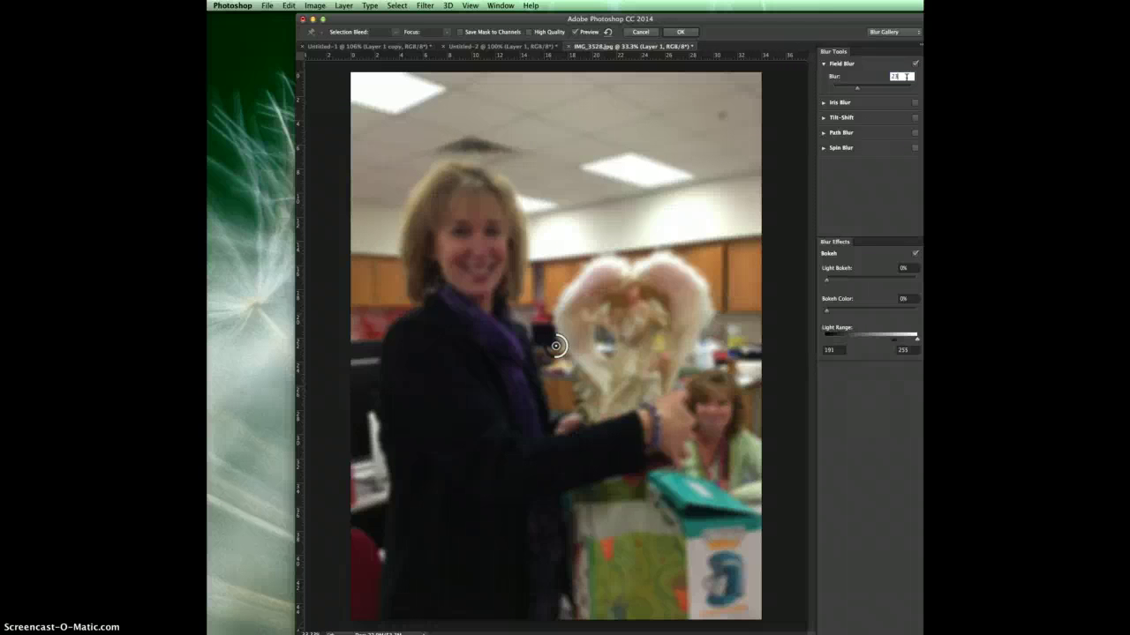
Fine-tune the Blur with the arrow keys, ending around 63 px
key(Up)
key(Up)
key(Up)
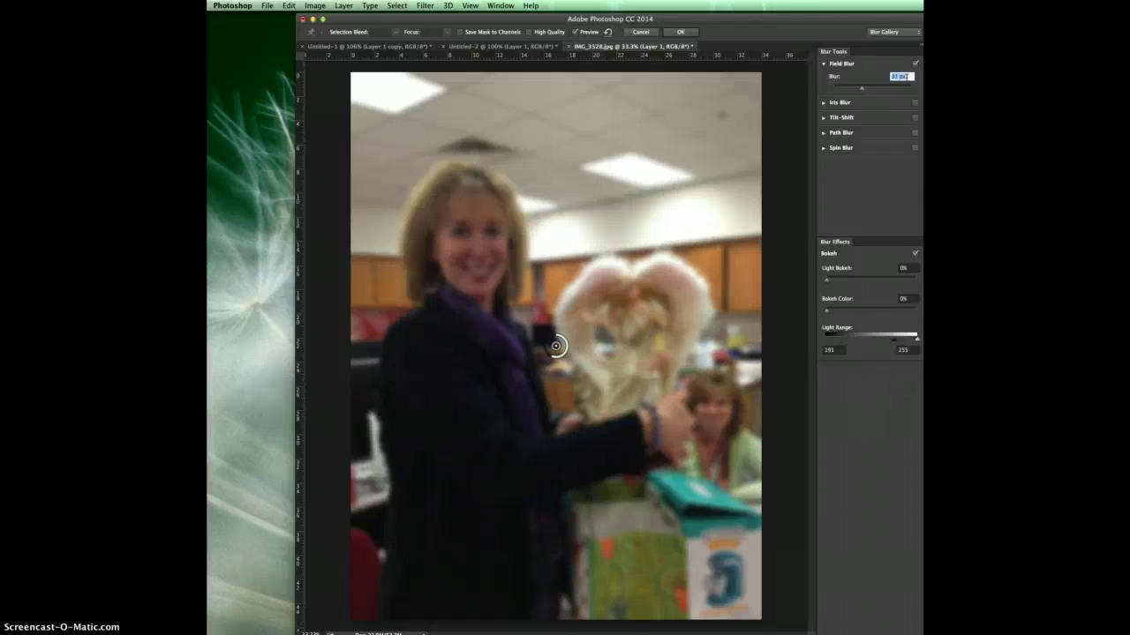
key(Up)
key(Down)
key(Down)
key(Down)
key(Down)
key(Down)
key(Down)
key(Down)
key(Down)
key(Down)
key(Down)
key(Down)
key(Down)
key(Down)
key(Down)
key(Down)
key(Down)
key(Down)
key(Down)
key(Down)
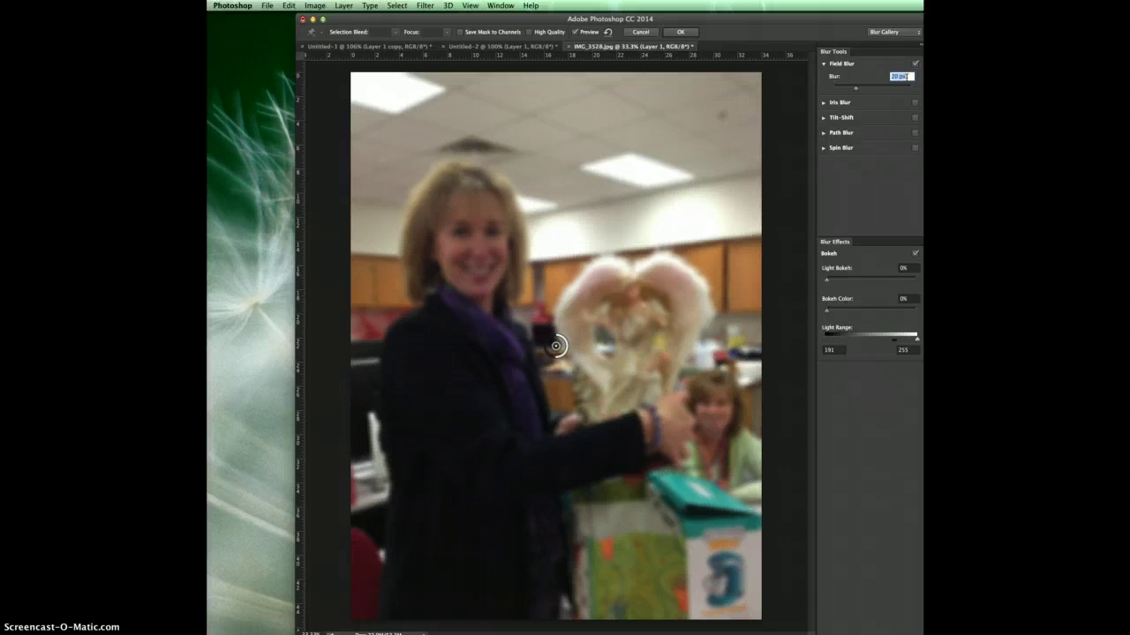
key(Down)
key(Down)
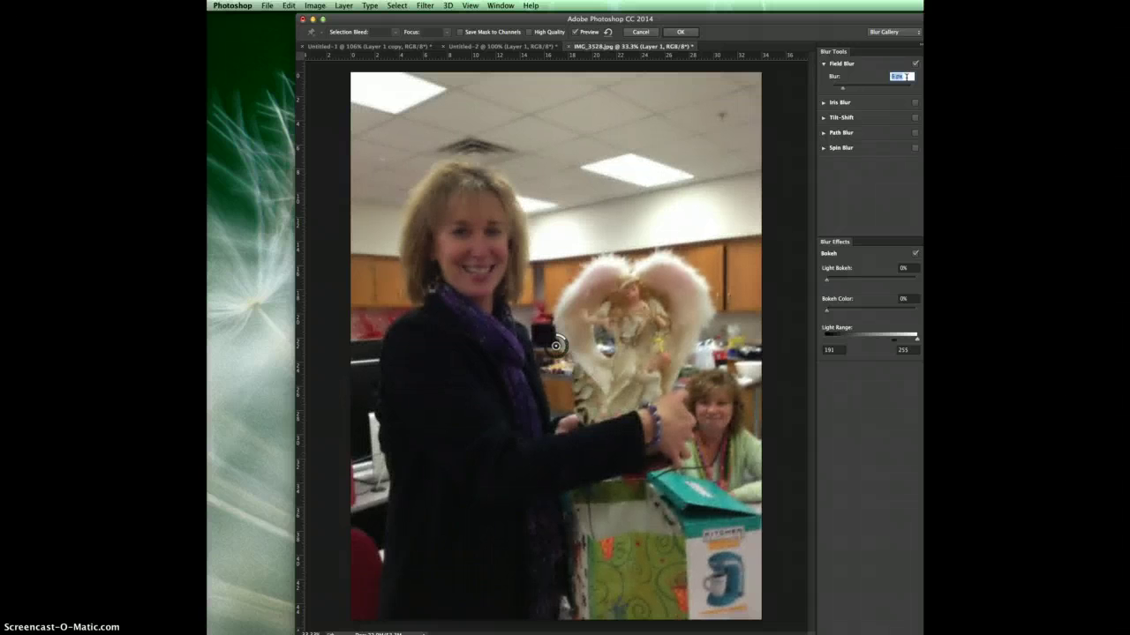
key(Down)
key(Down)
key(Down)
key(Up)
key(Up)
key(Up)
key(Up)
key(Up)
key(Up)
key(Up)
key(Up)
key(Up)
key(Up)
key(Up)
key(Up)
key(Up)
key(Up)
key(Up)
key(Up)
key(Up)
key(Up)
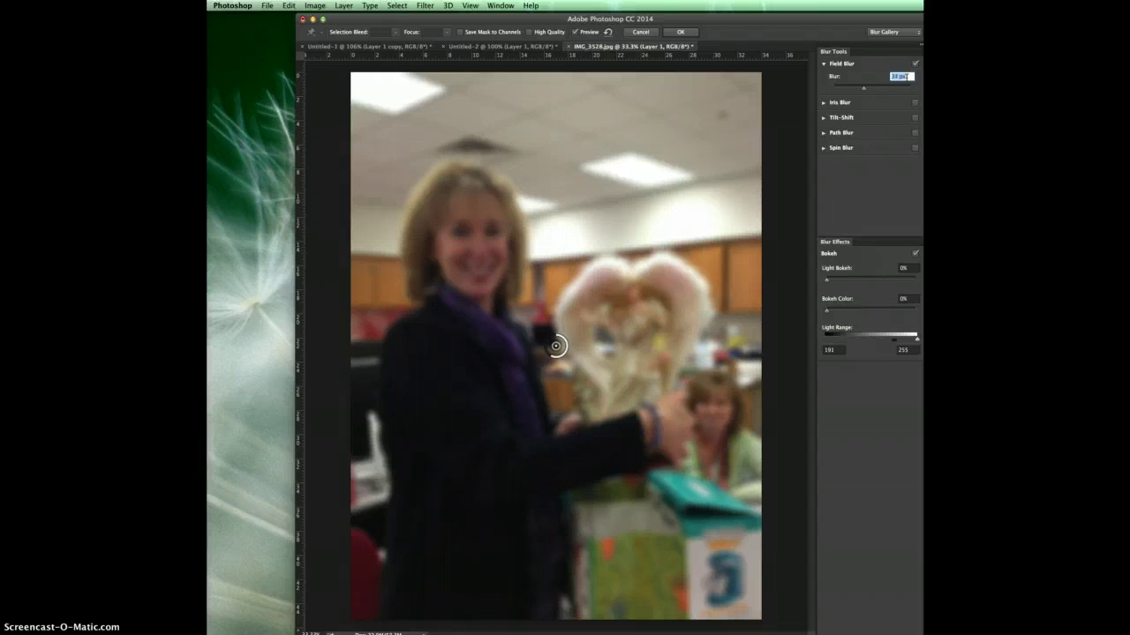
key(Up)
key(Up)
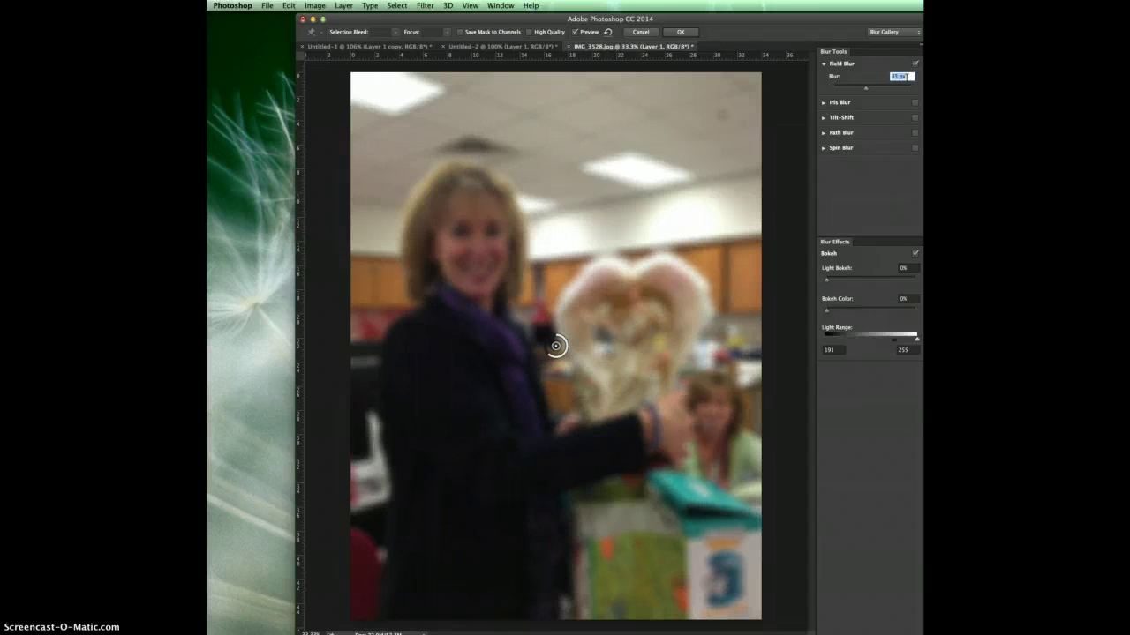
key(Up)
key(Up)
key(Up)
key(Up)
key(Up)
key(Up)
key(Up)
key(Up)
key(Up)
key(Up)
key(Up)
key(Up)
key(Up)
key(Up)
key(Up)
key(Up)
key(Up)
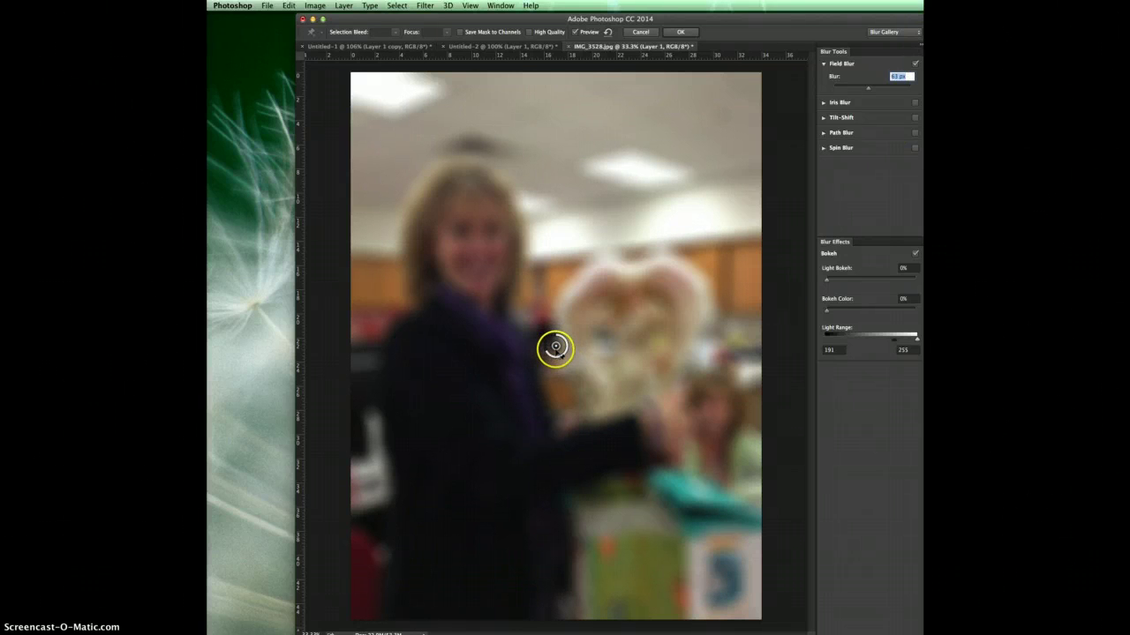
Move the strong blur pin to the ceiling and add a 0 px pin on the woman's face
drag(555, 347, 592, 158)
click(472, 218)
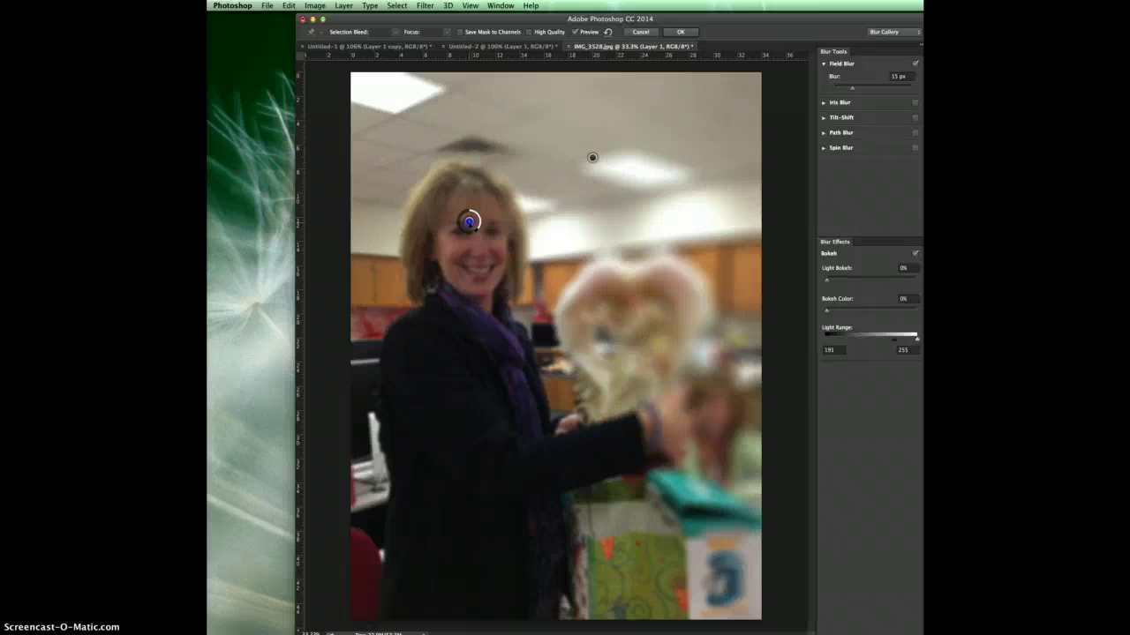
mouse_move(468, 223)
mouse_down()
mouse_move(478, 243)
mouse_move(479, 233)
mouse_up()
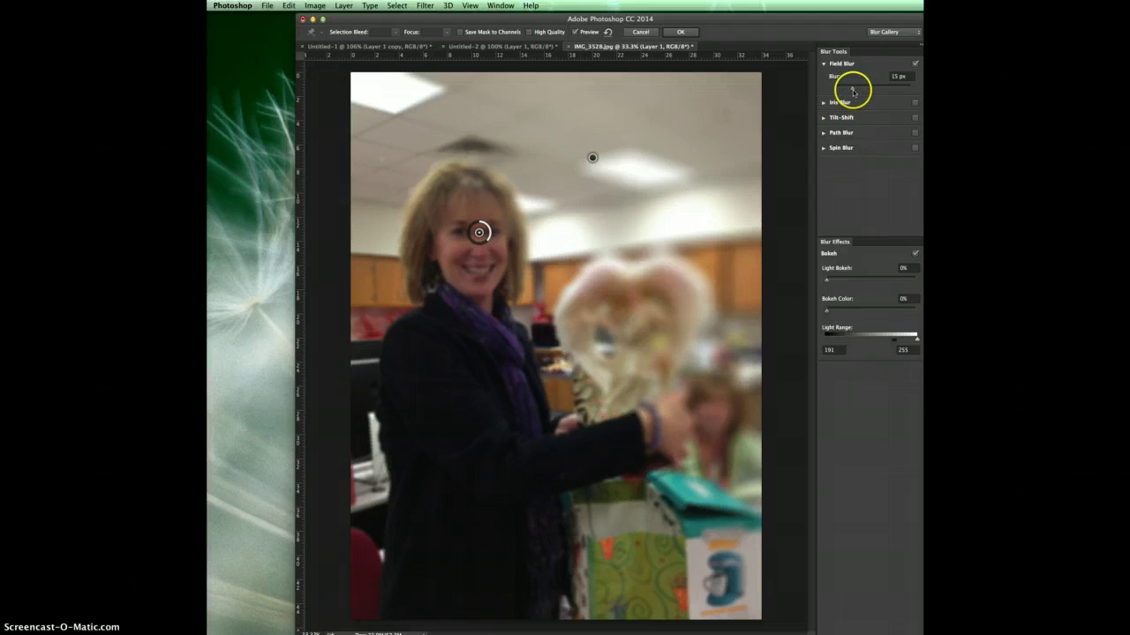
drag(853, 91, 833, 88)
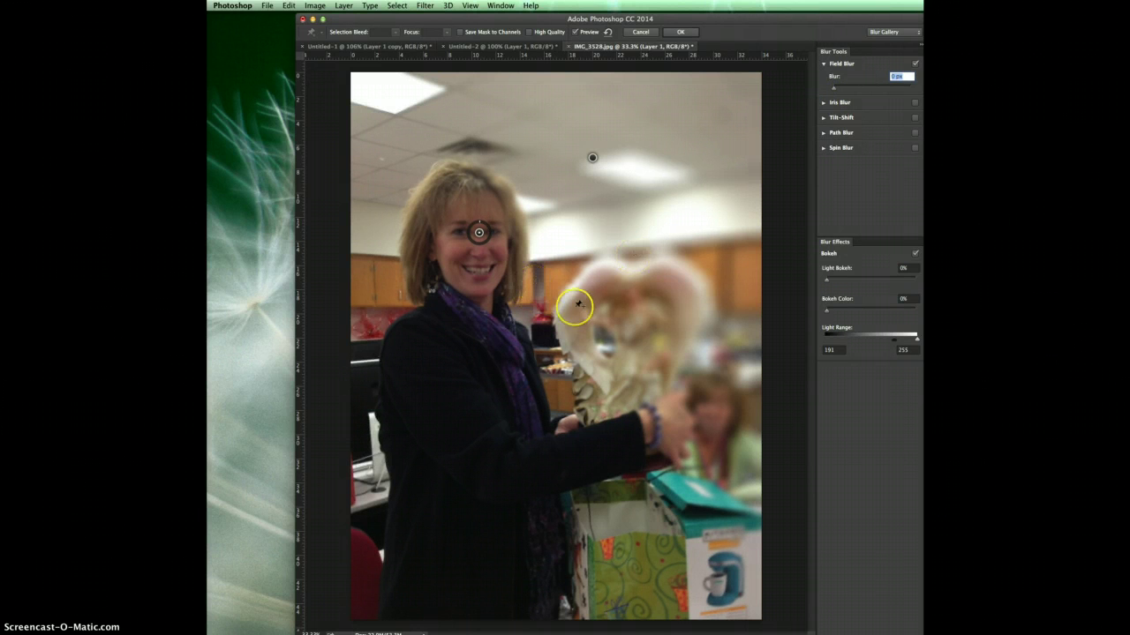
Add a 0 px pin on the angel figure and a 75 px pin beside the seated woman
click(638, 310)
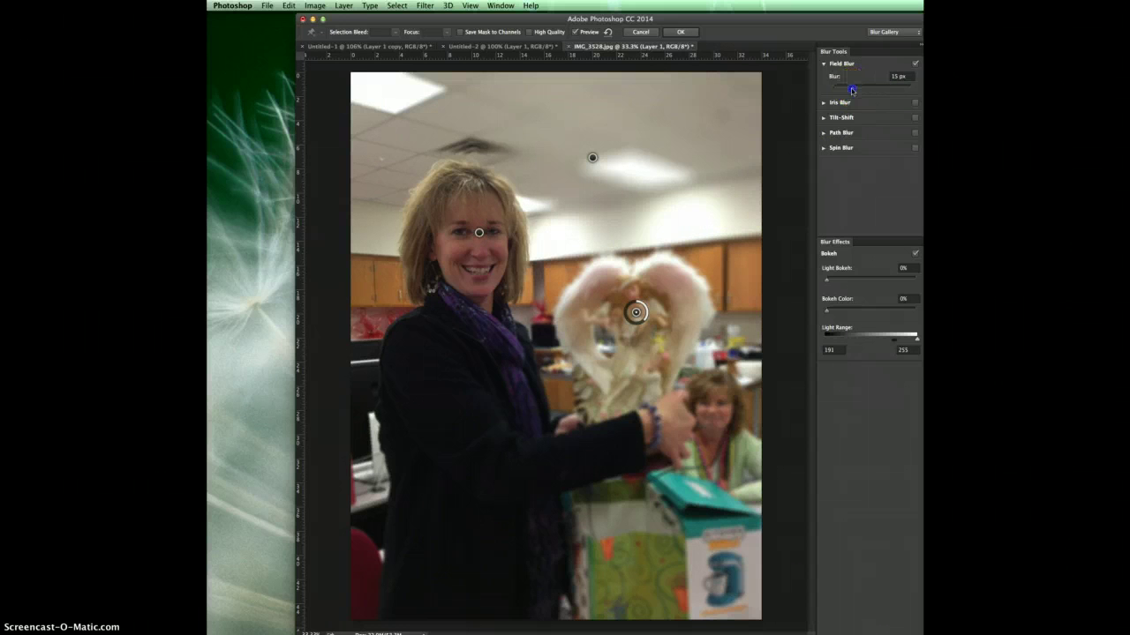
drag(852, 85, 826, 86)
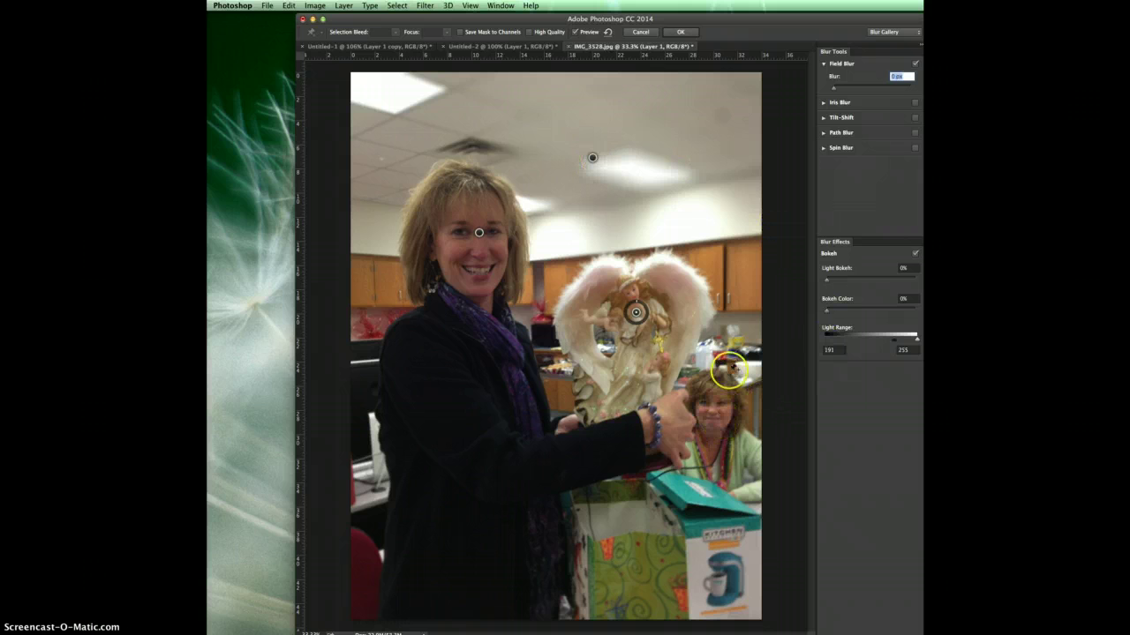
click(729, 371)
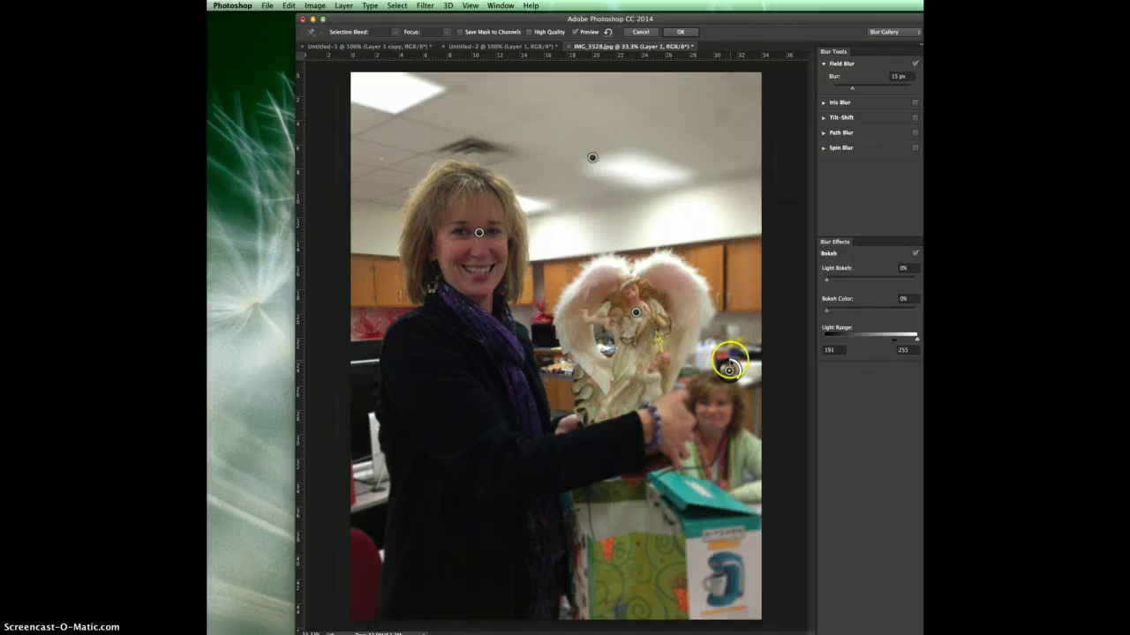
mouse_move(736, 364)
mouse_down()
mouse_move(737, 382)
mouse_move(712, 373)
mouse_move(724, 370)
mouse_up()
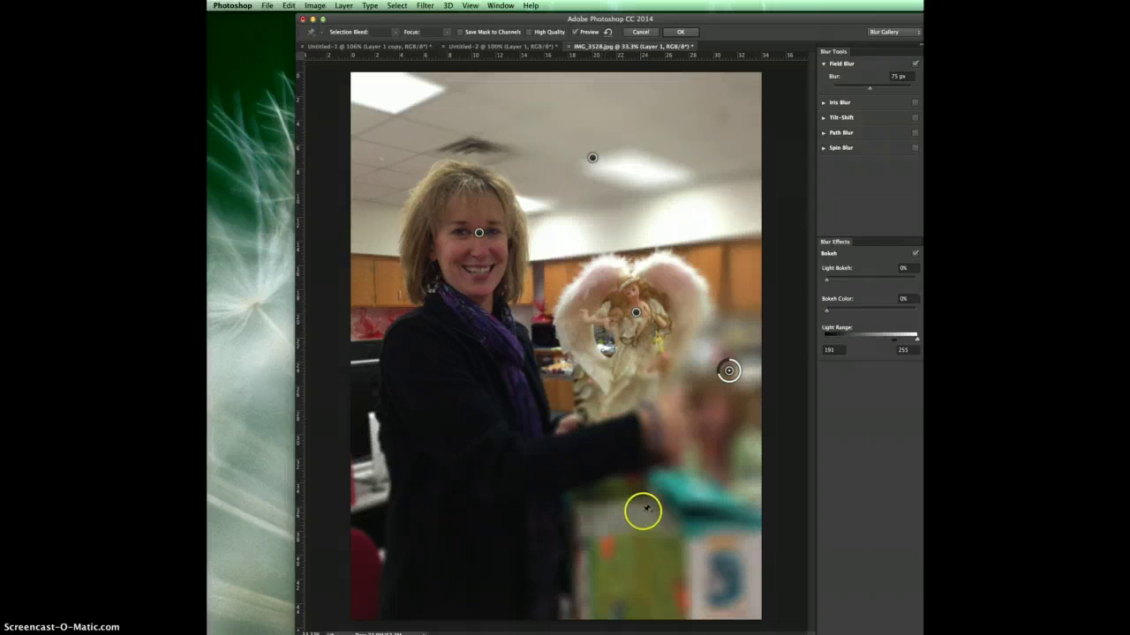
Add stronger pins at the left edge, upper left (33 px), and between woman and figurine (39 px)
click(362, 453)
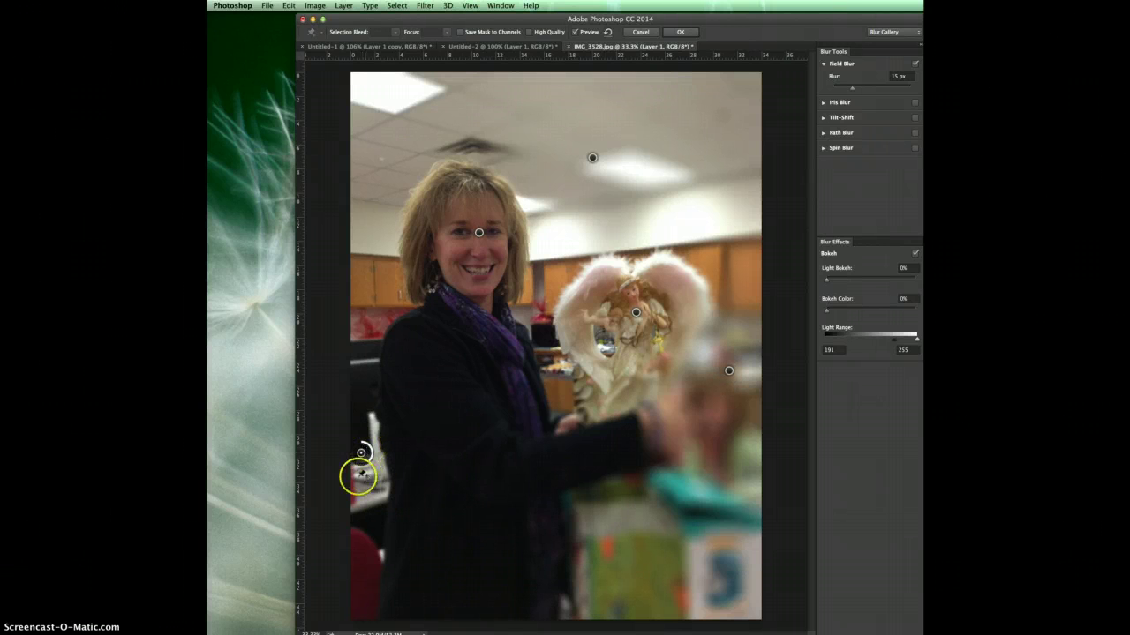
drag(360, 456, 356, 457)
click(360, 232)
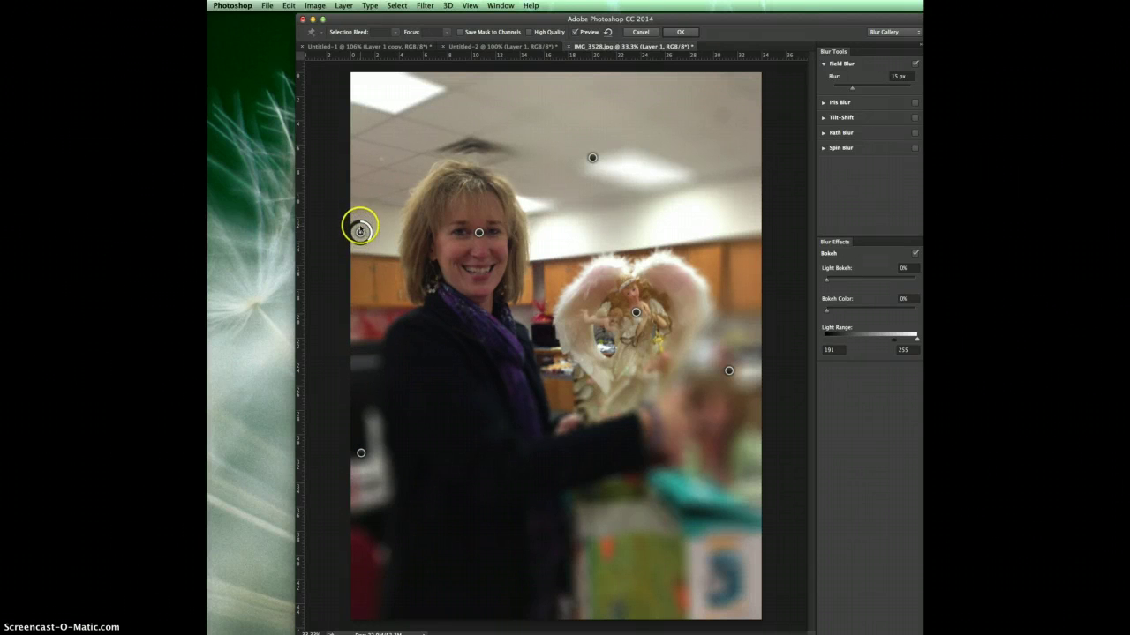
drag(363, 241, 358, 240)
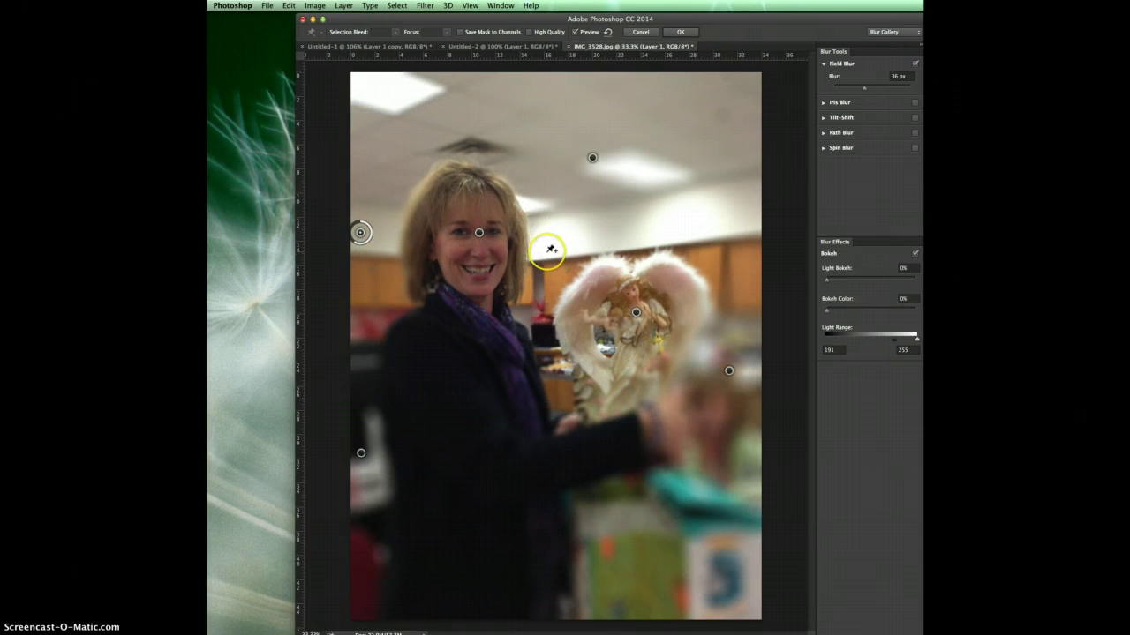
click(540, 286)
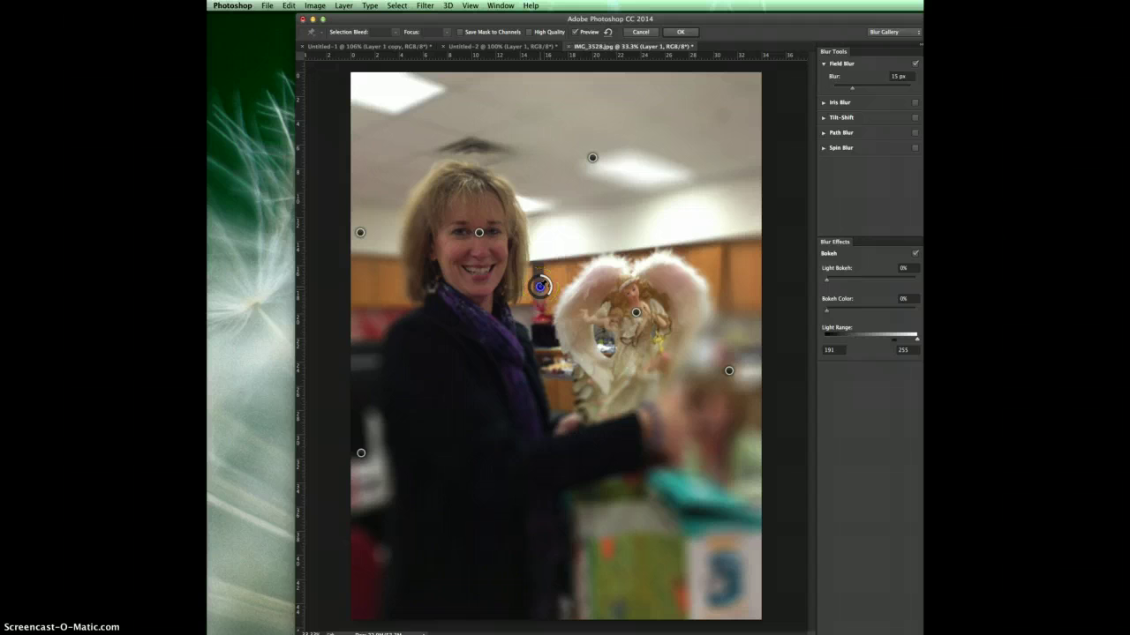
drag(532, 295, 536, 291)
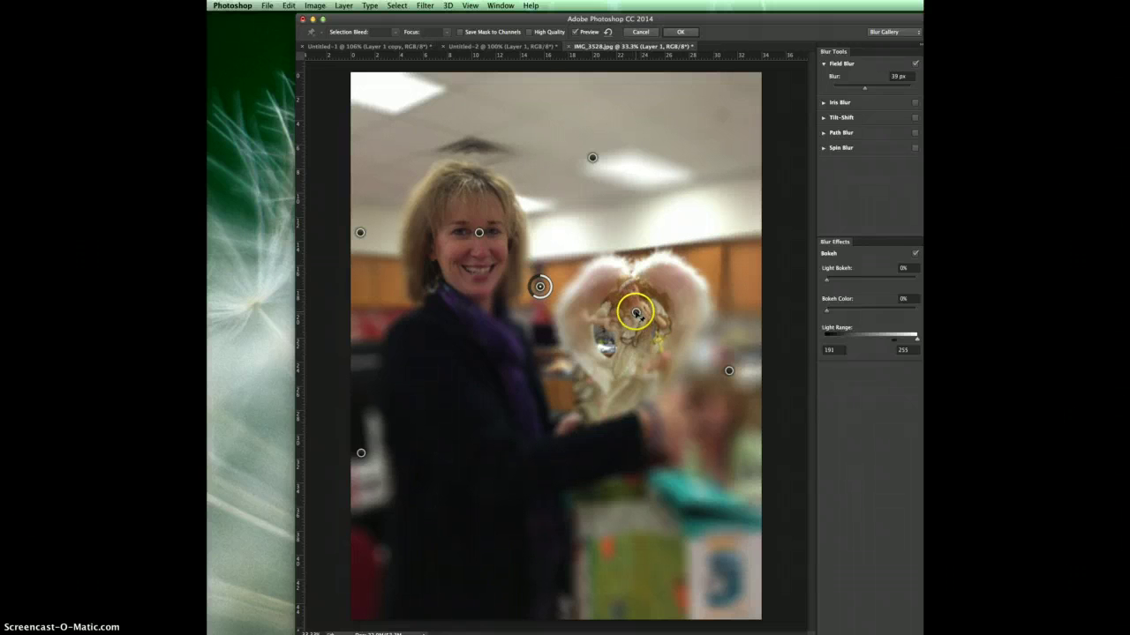
Add a 5 px blur pin lower on the figurine
click(635, 312)
drag(636, 313, 637, 349)
click(637, 349)
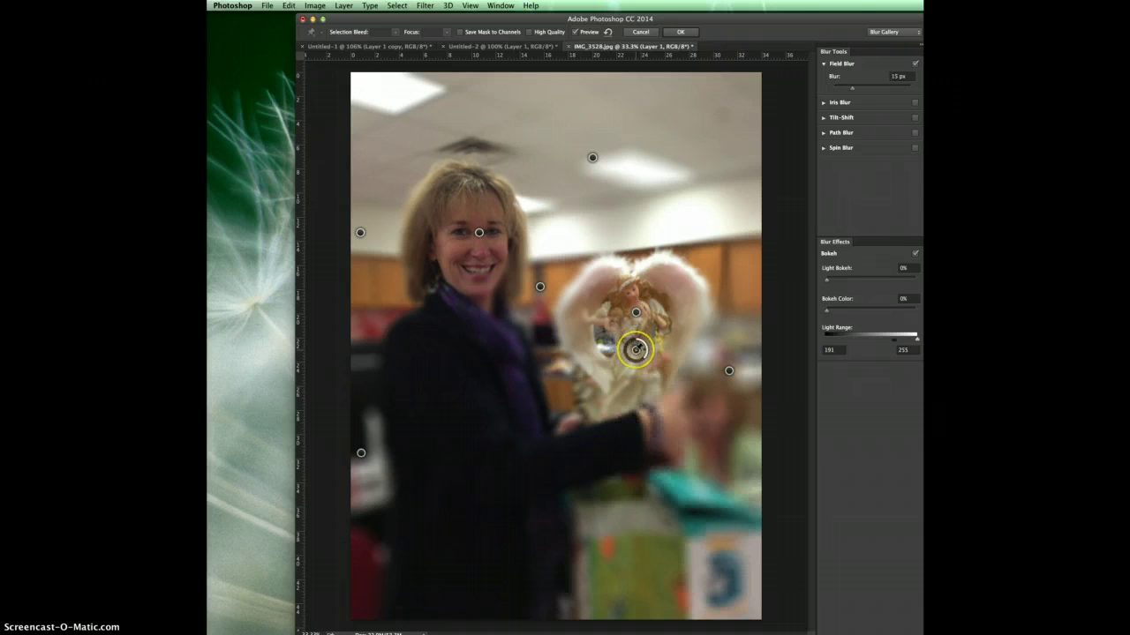
click(637, 349)
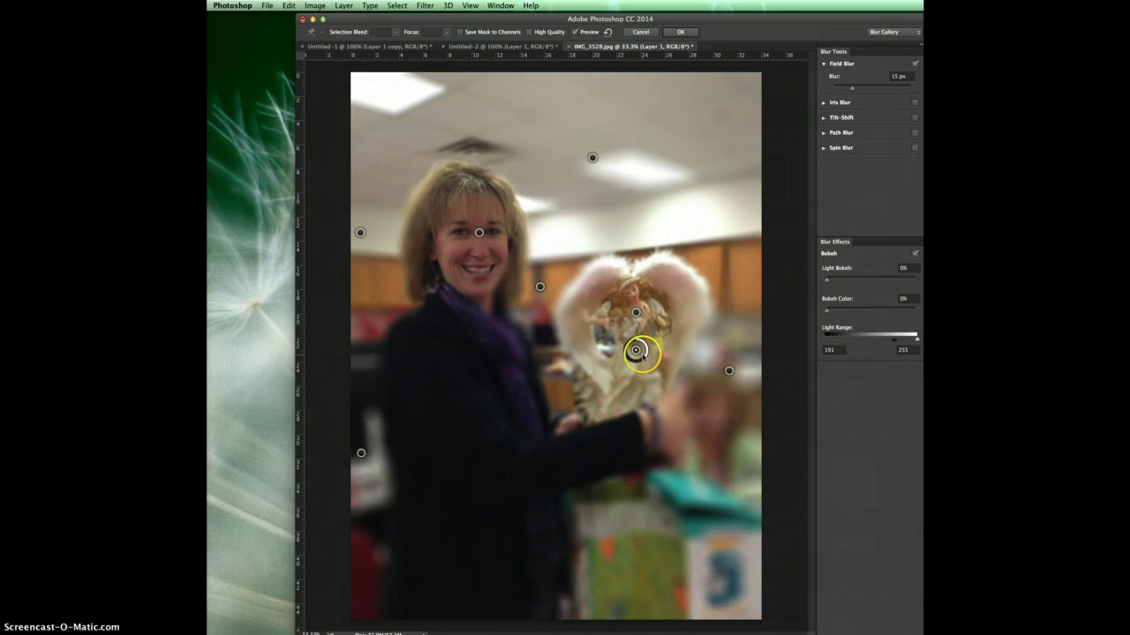
mouse_move(644, 355)
mouse_down()
mouse_move(650, 346)
mouse_move(638, 343)
mouse_up()
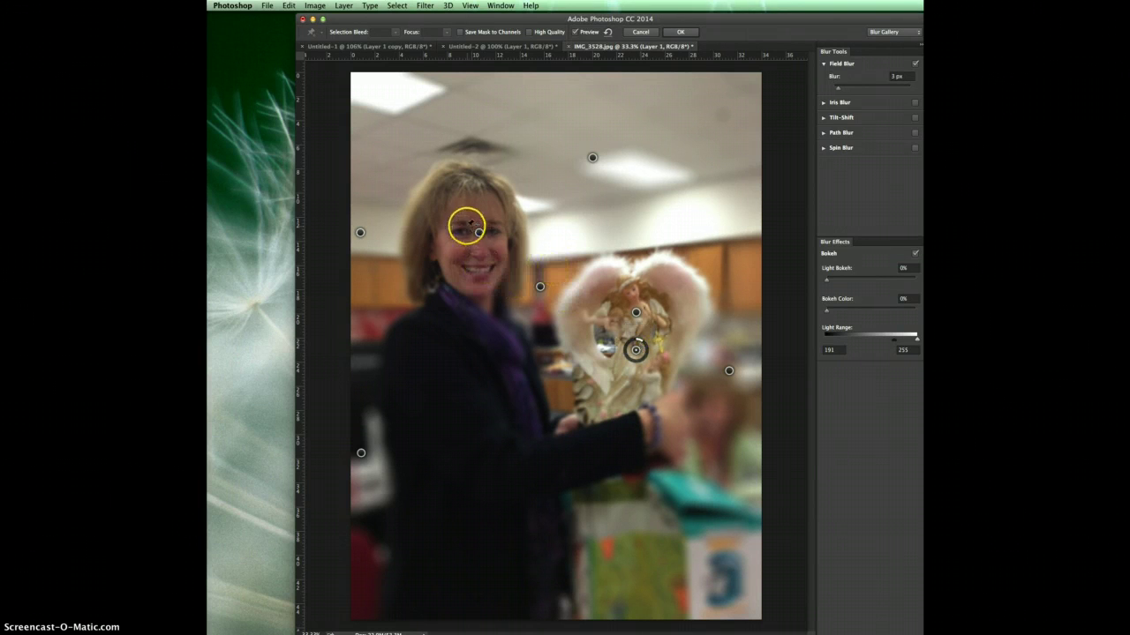
Add 9 px pins on the scarf and jacket, and a 22 px pin at the jacket's left edge
click(470, 312)
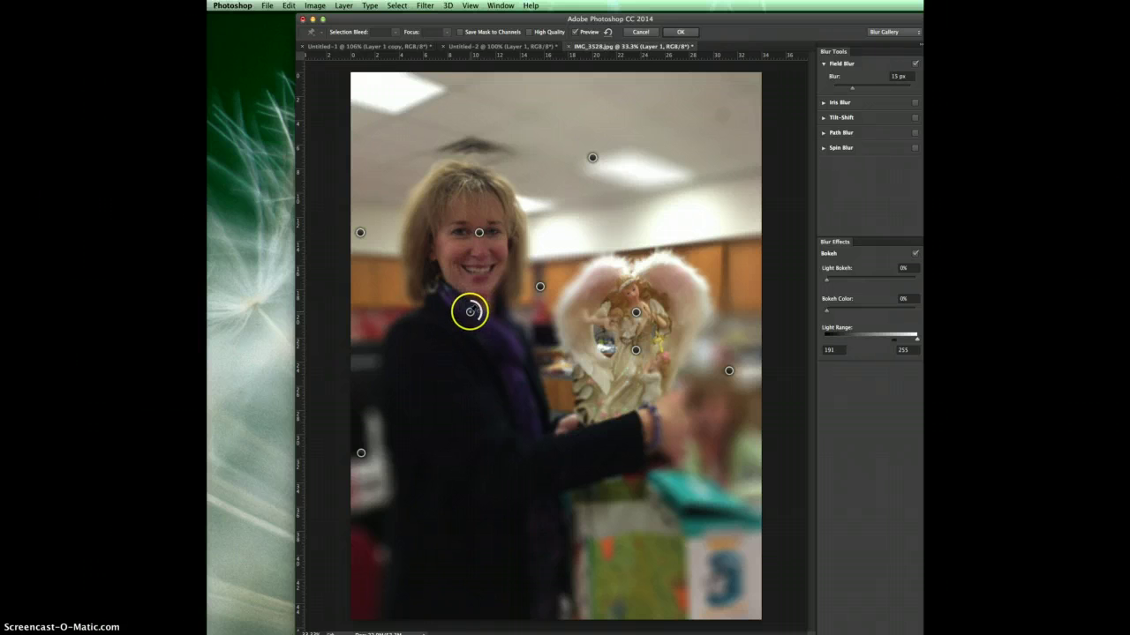
drag(476, 315, 482, 306)
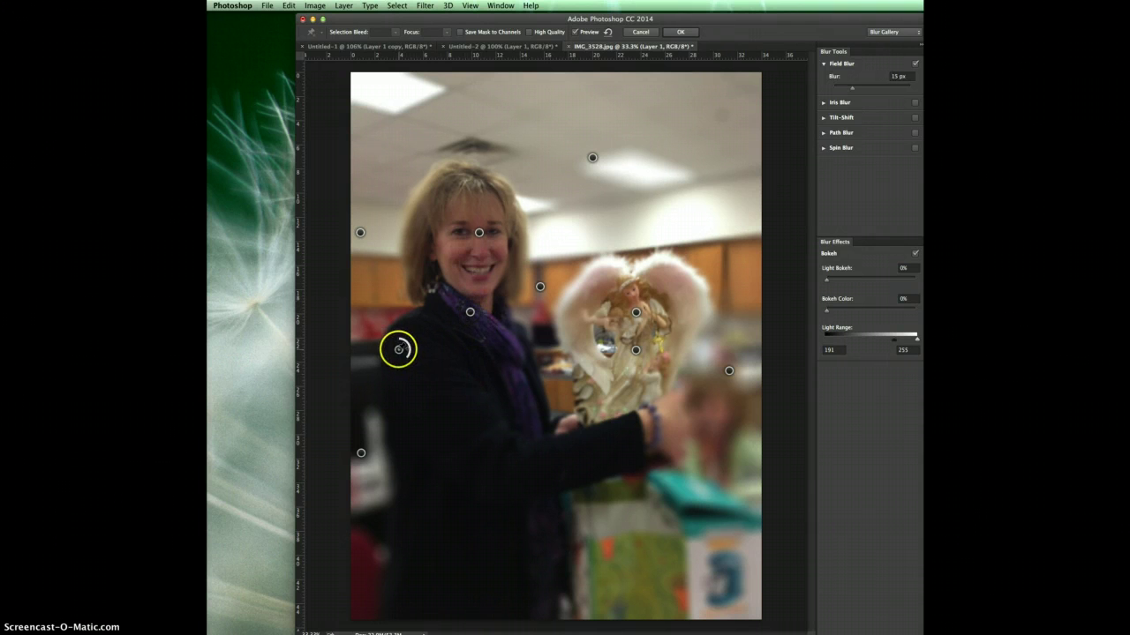
click(398, 350)
drag(408, 361, 412, 350)
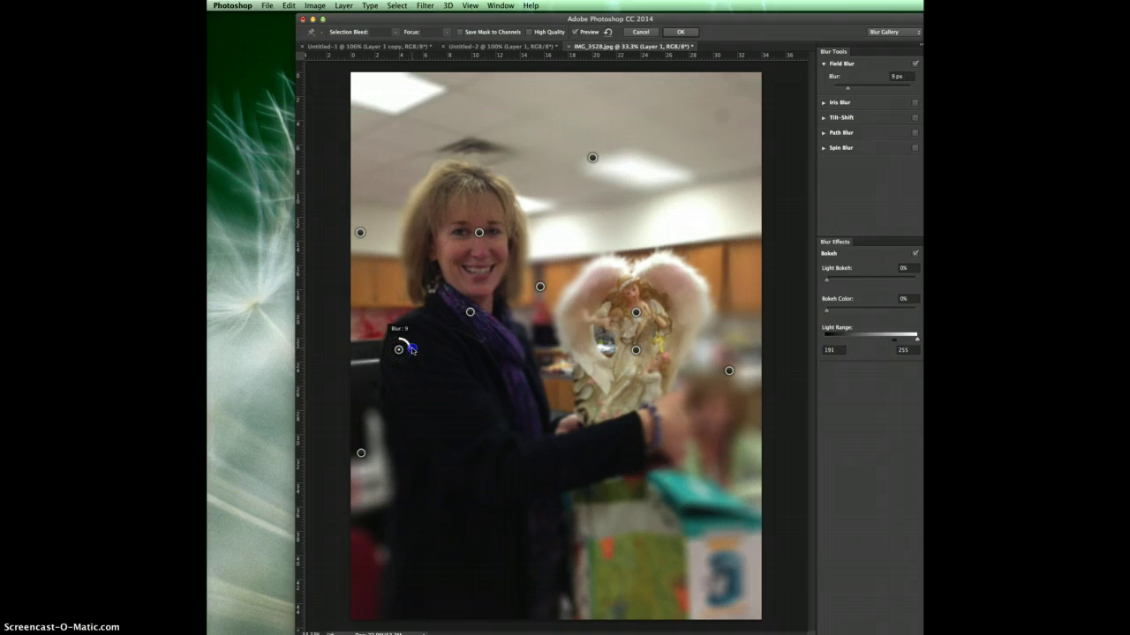
click(352, 334)
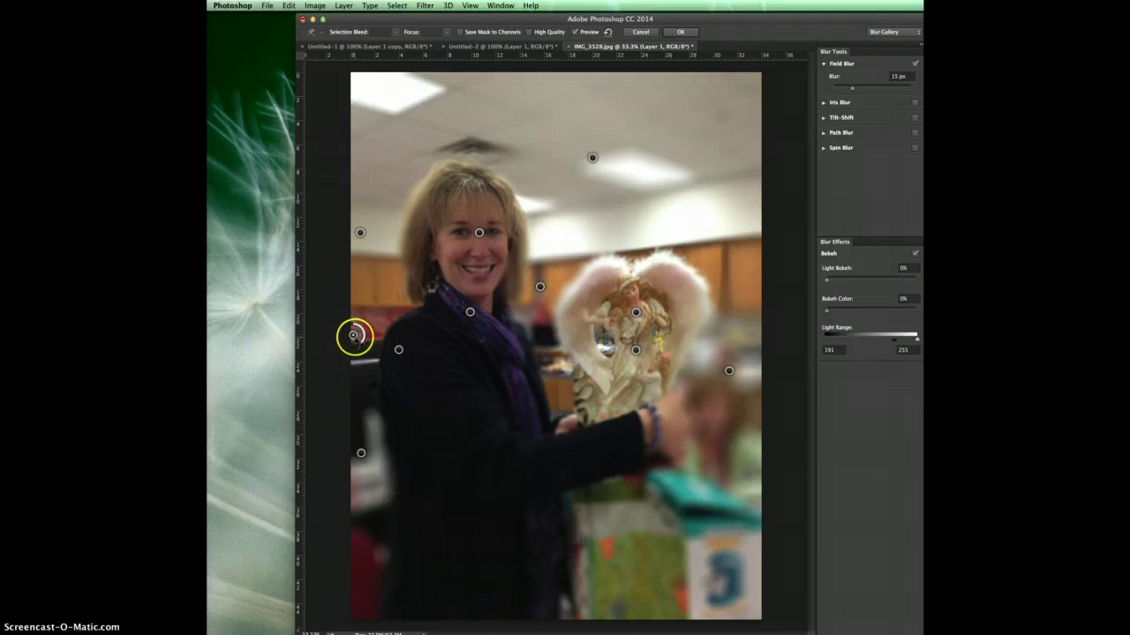
mouse_move(361, 345)
mouse_down()
mouse_move(350, 349)
mouse_move(346, 336)
mouse_up()
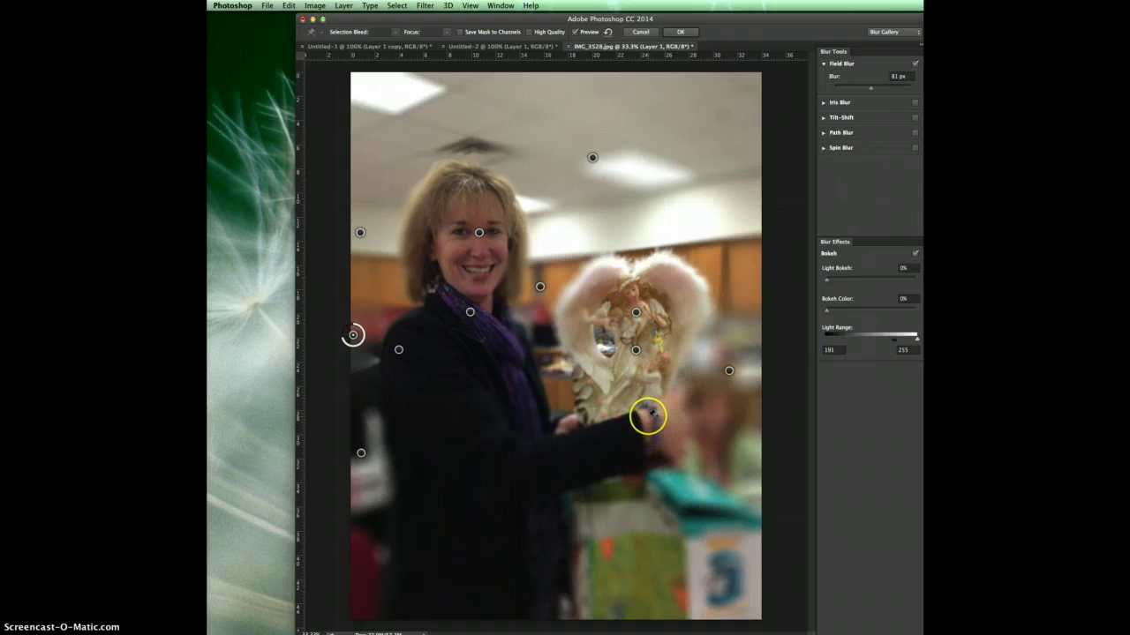
Add a pin on the woman's hand and a heavy 121 px blur pin on the gift box
click(649, 415)
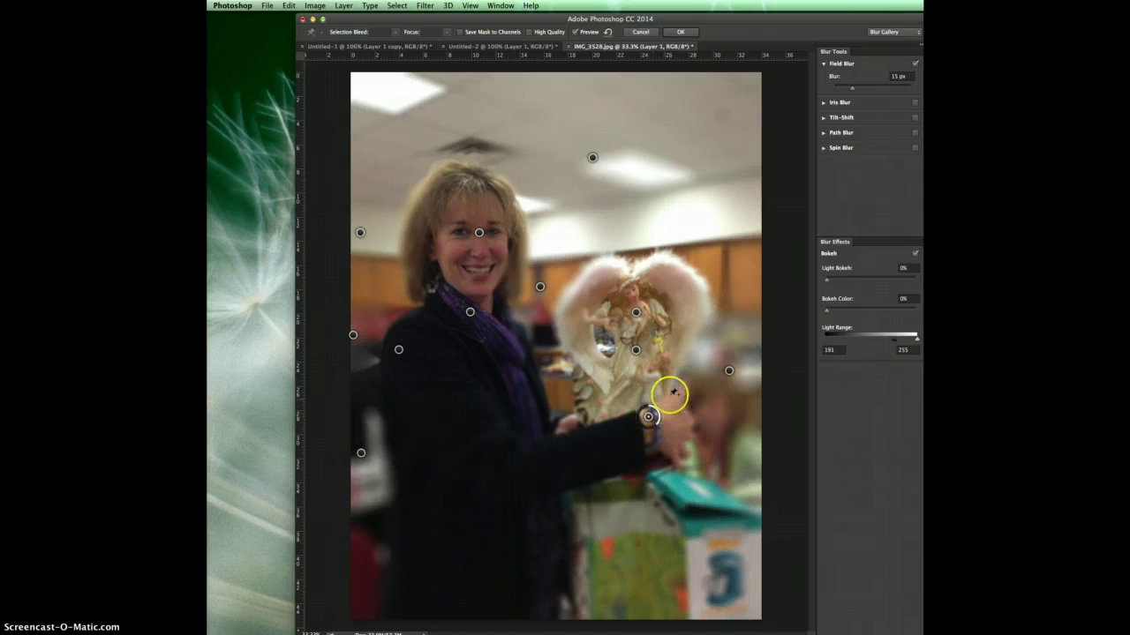
click(661, 497)
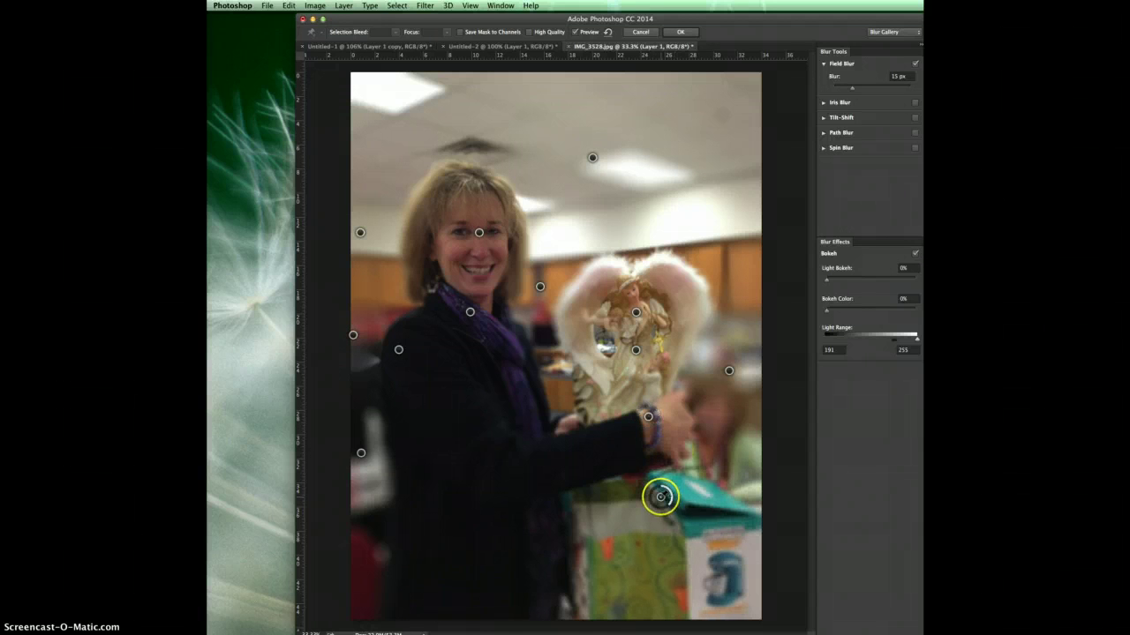
mouse_move(668, 504)
mouse_down()
mouse_move(661, 486)
mouse_move(649, 497)
mouse_up()
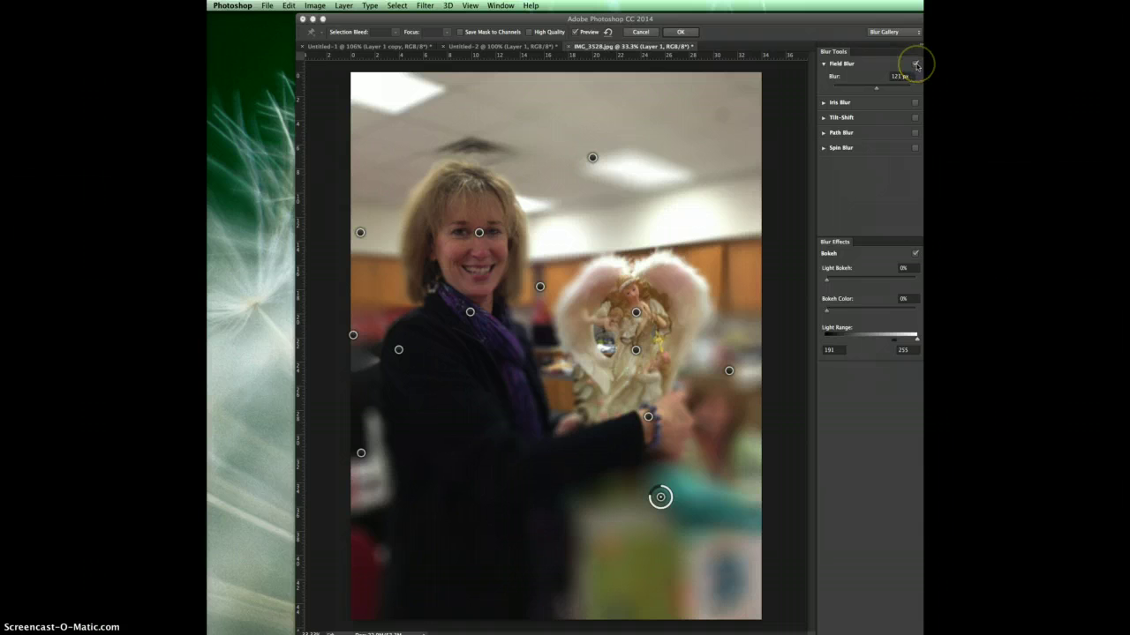
Toggle the Field Blur checkbox and pin visibility (H) to check the effect
click(915, 64)
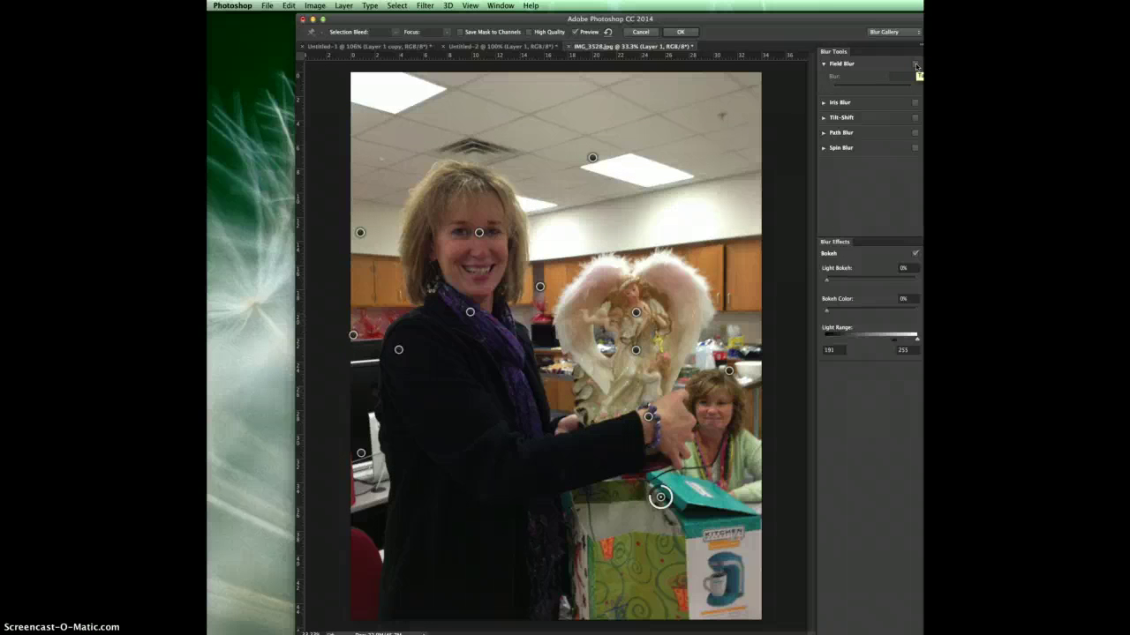
key(h)
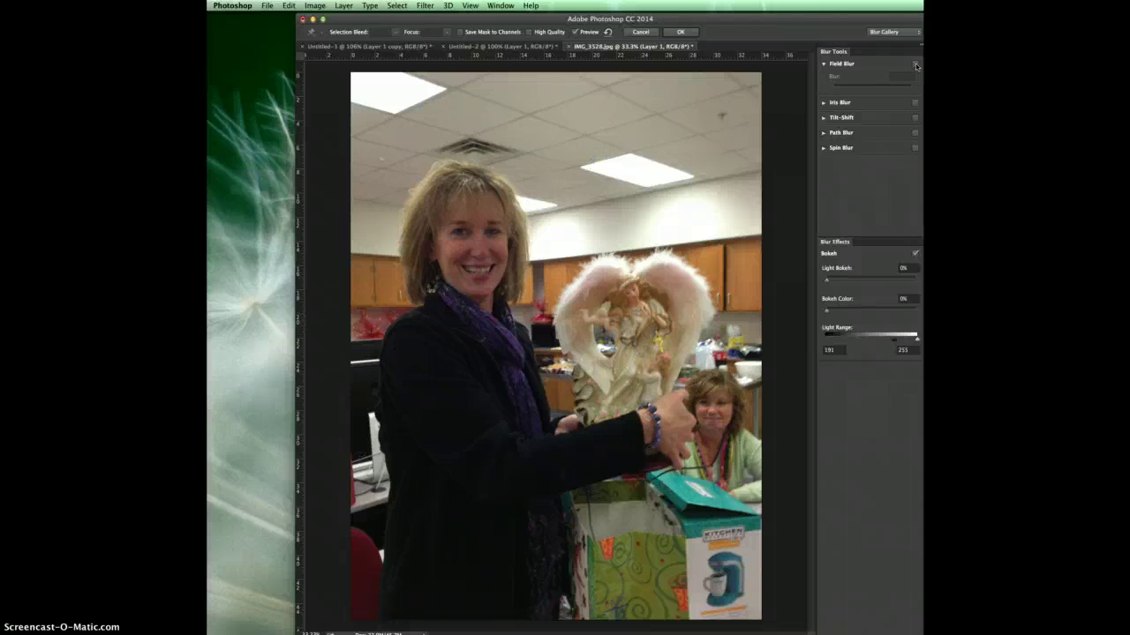
key(h)
key(h)
key(h)
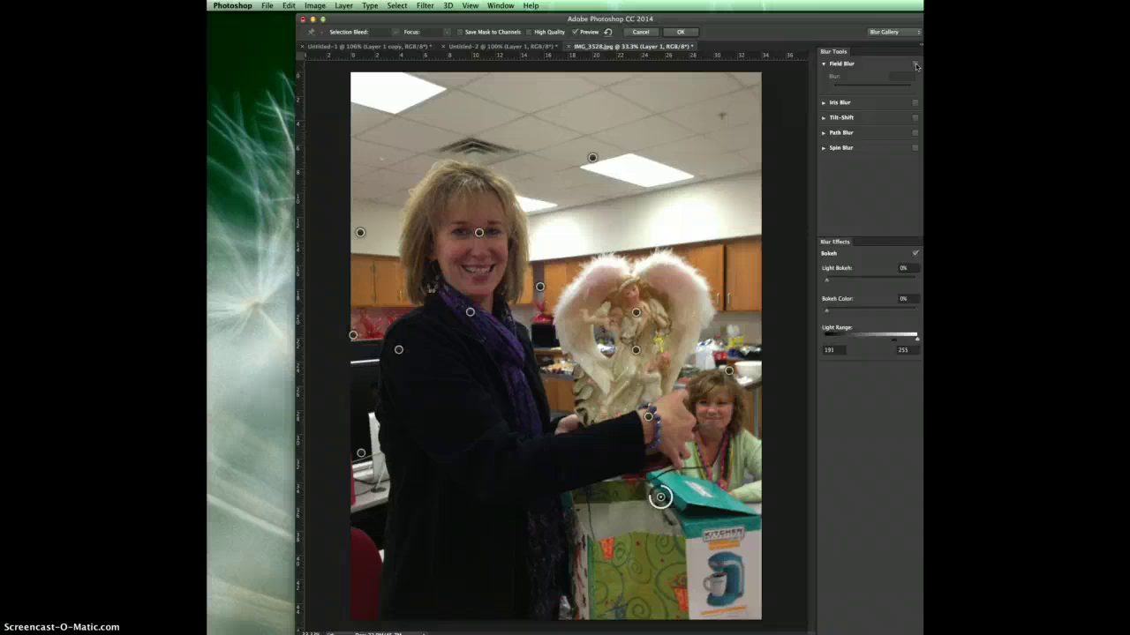
key(h)
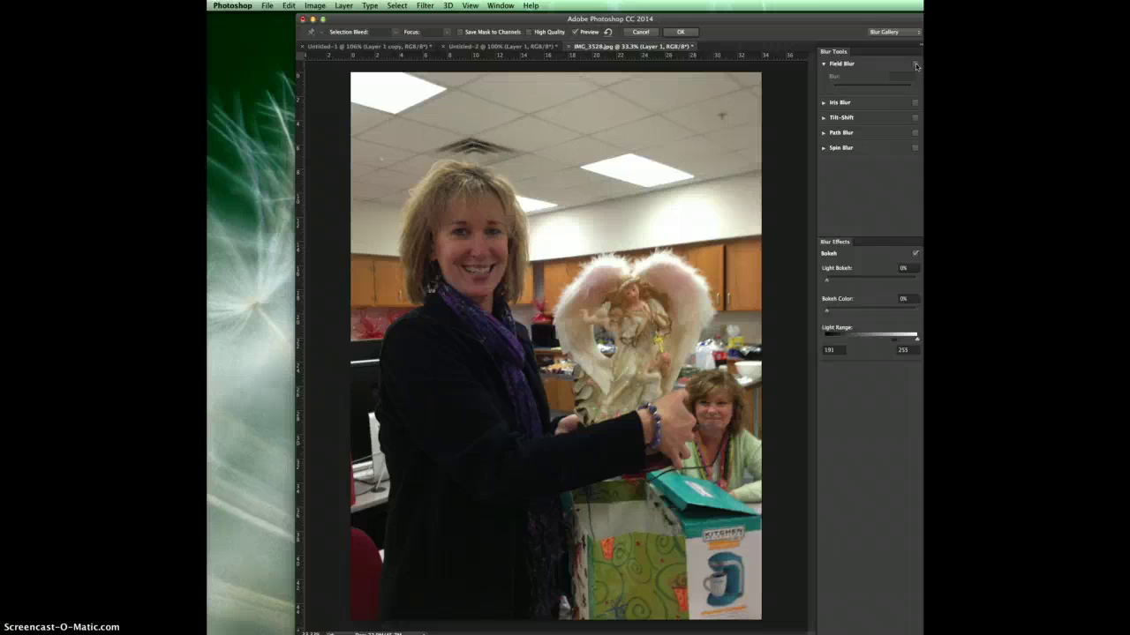
key(h)
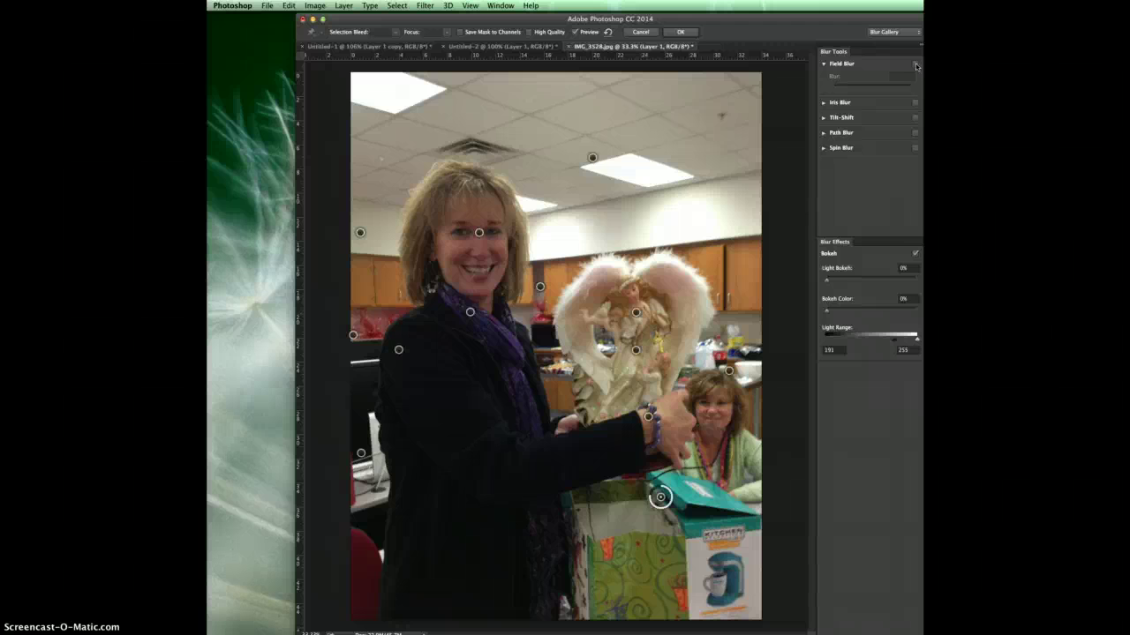
click(916, 65)
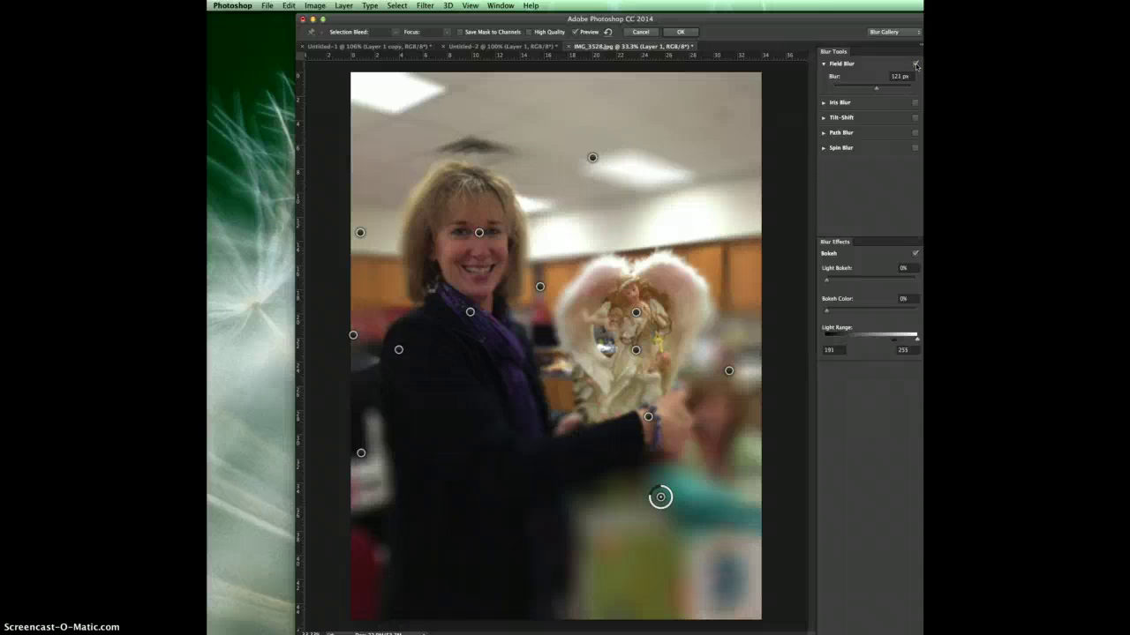
key(h)
Compare against the original with Preview, then apply the Field Blur with OK
click(575, 33)
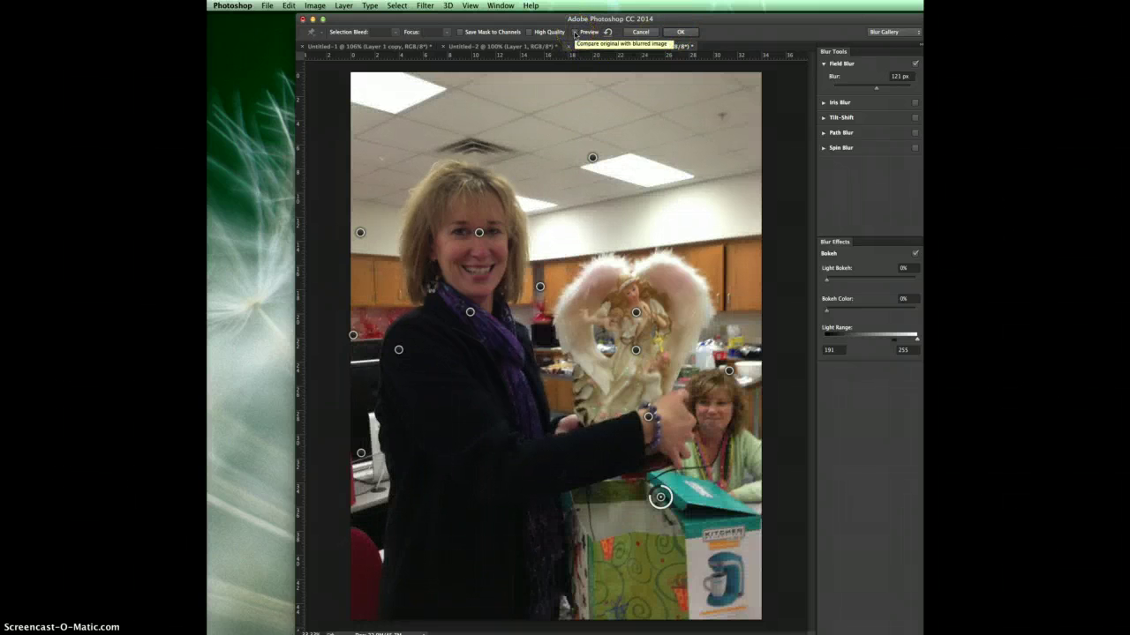
click(575, 33)
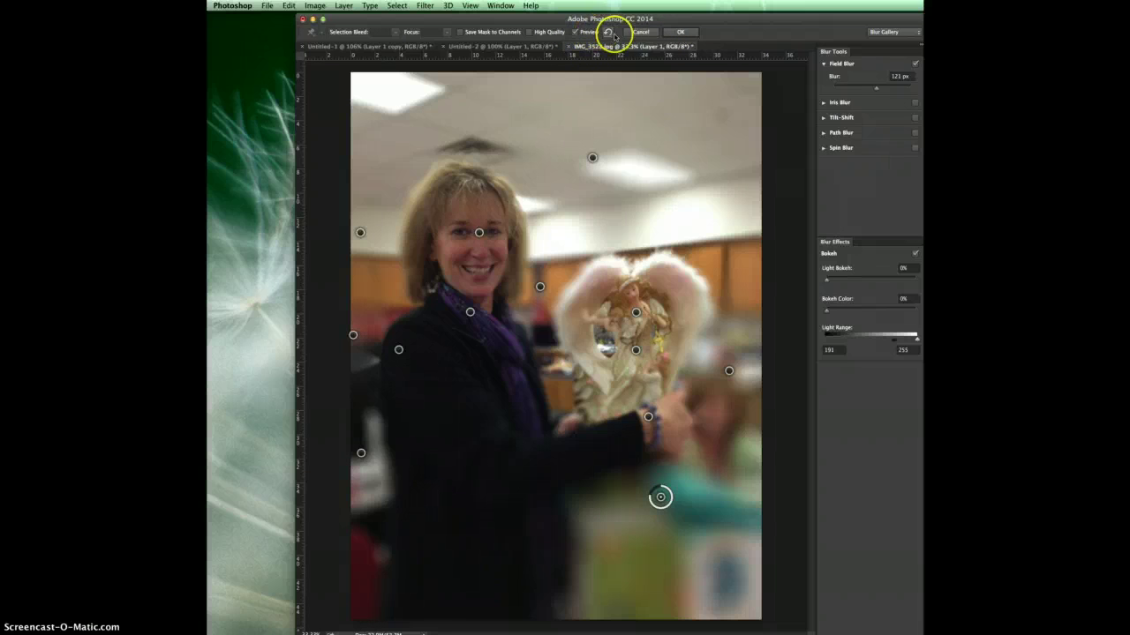
click(680, 33)
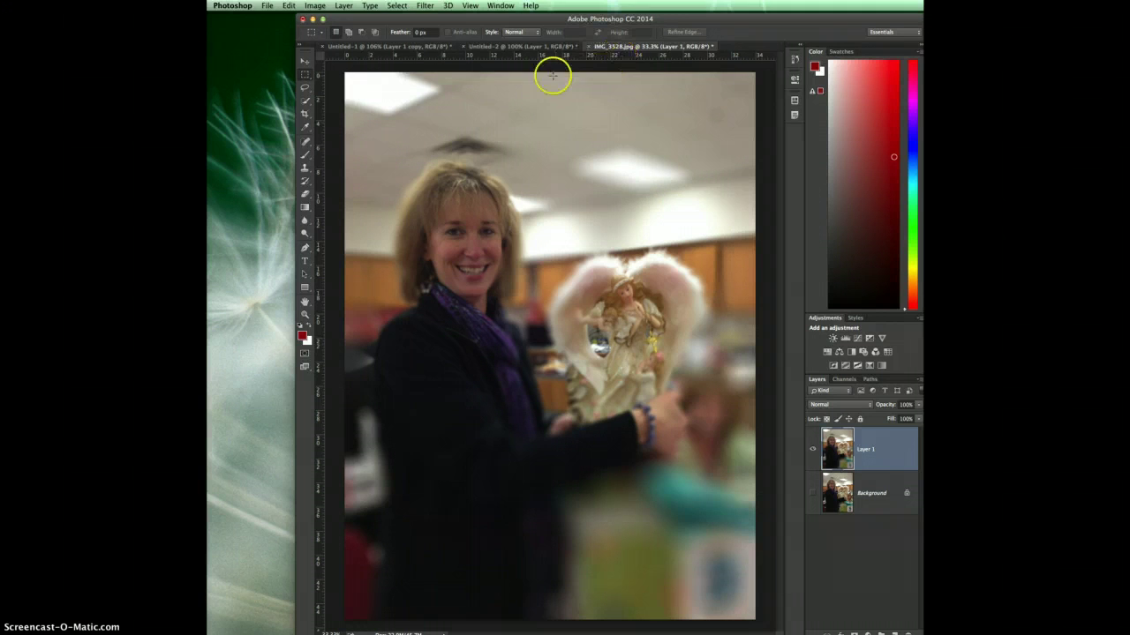
Glance at the Untitled-2 lioness image, then return to the Untitled-1 bride portrait
click(541, 47)
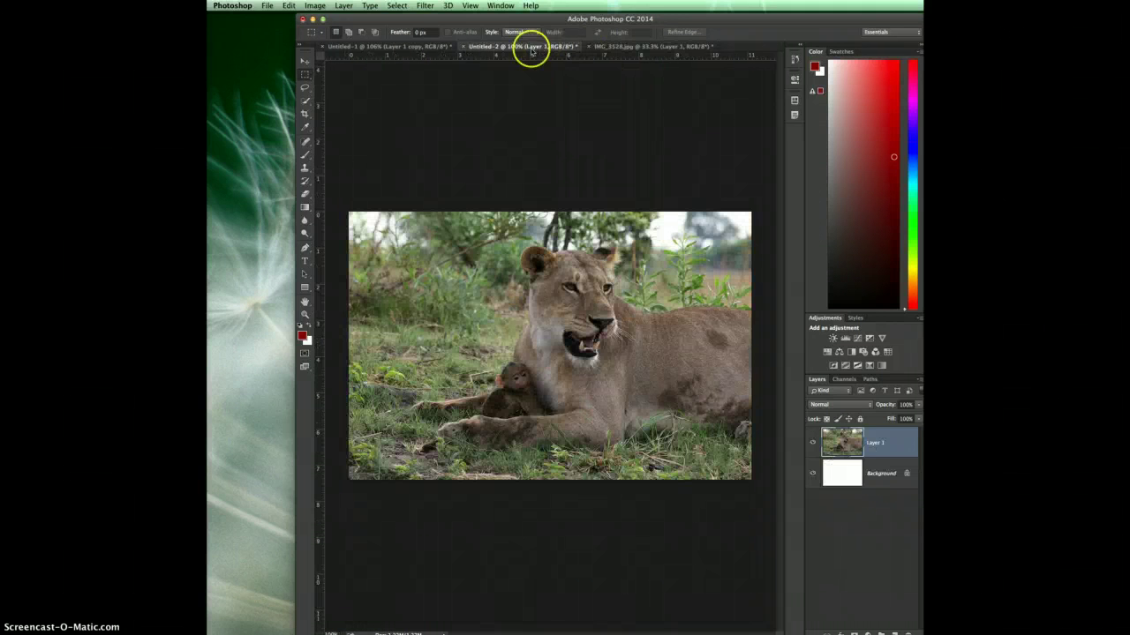
click(415, 47)
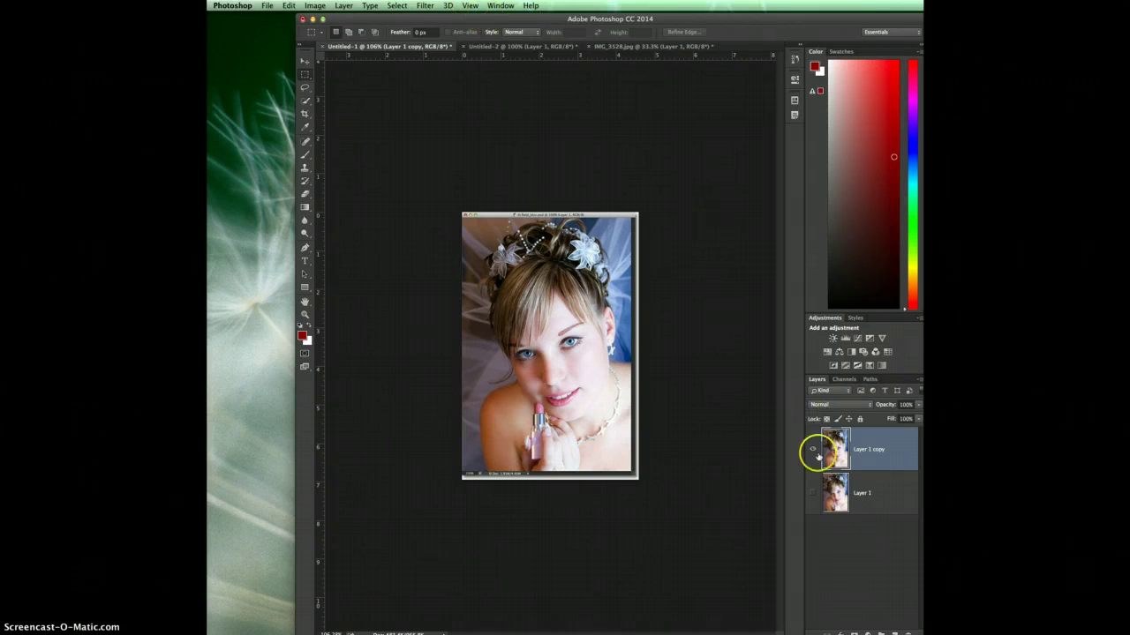
Start a Field Blur on the bride portrait and move its first pin onto the hair
click(425, 6)
mouse_move(529, 136)
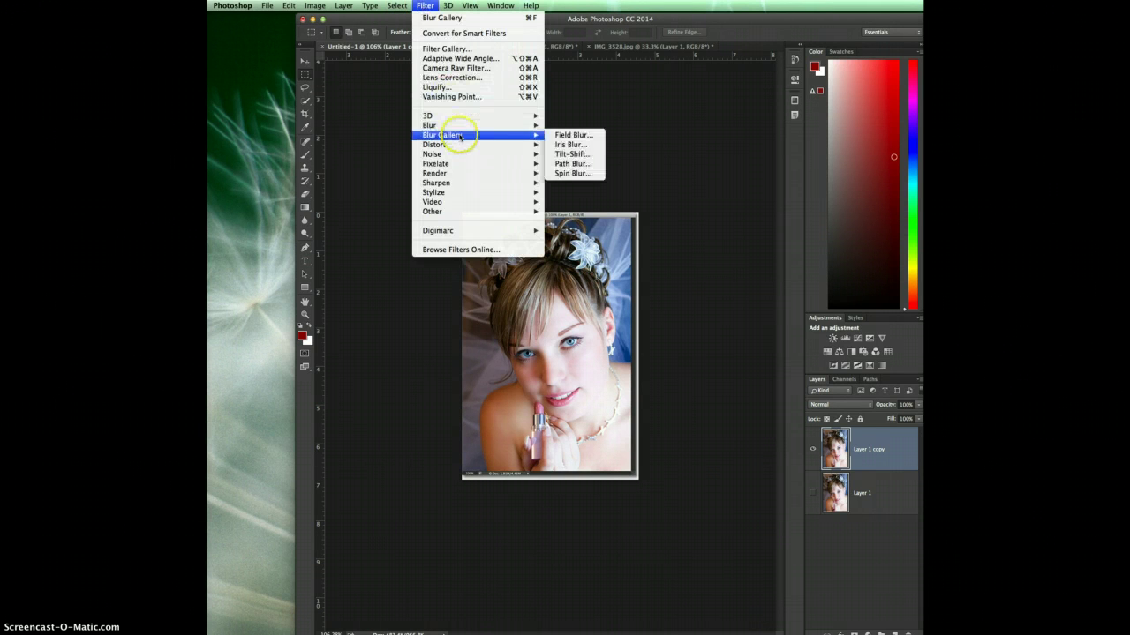
click(574, 135)
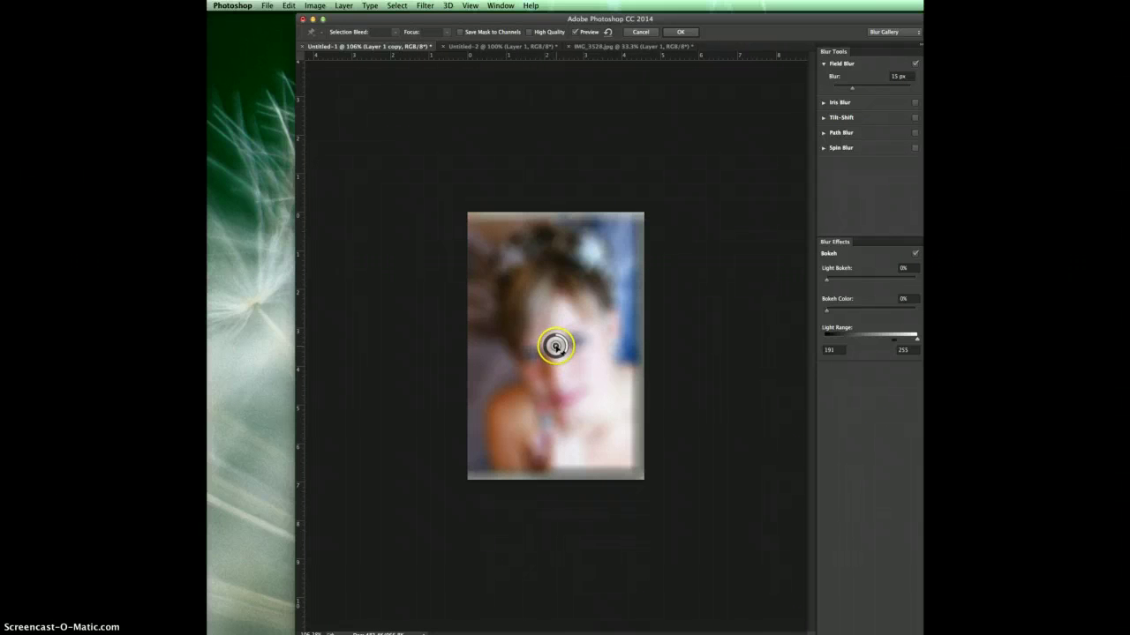
drag(555, 346, 541, 255)
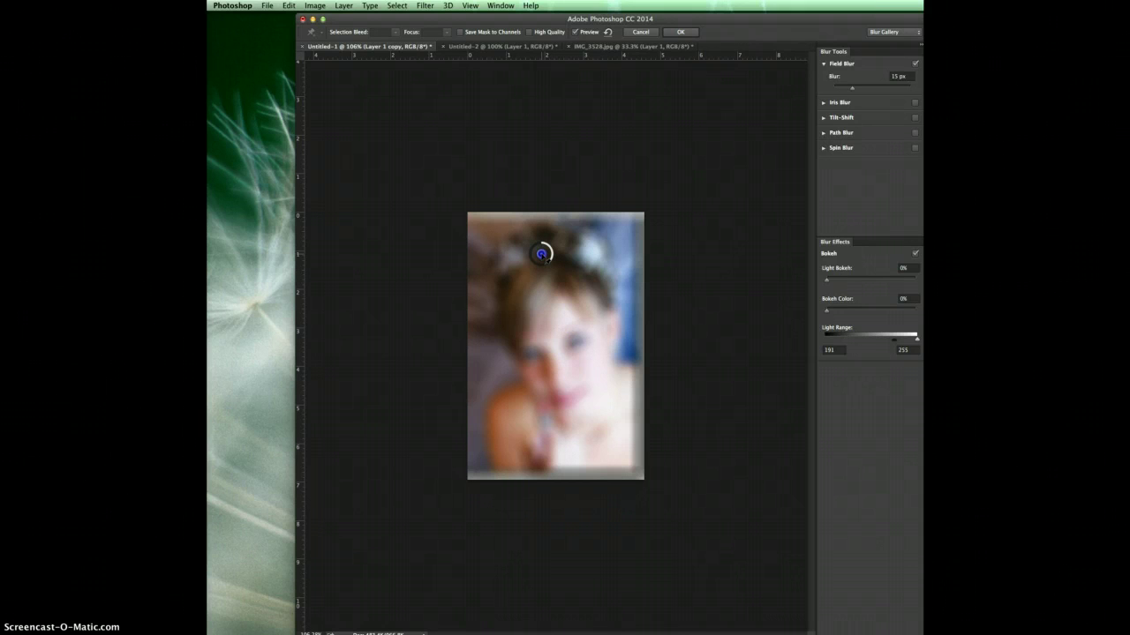
Add pins beside and on the face, keeping the face sharp and lowering the lower-left pin to 9 px
click(533, 353)
click(575, 342)
mouse_move(578, 346)
mouse_down()
mouse_move(566, 317)
mouse_move(574, 334)
mouse_up()
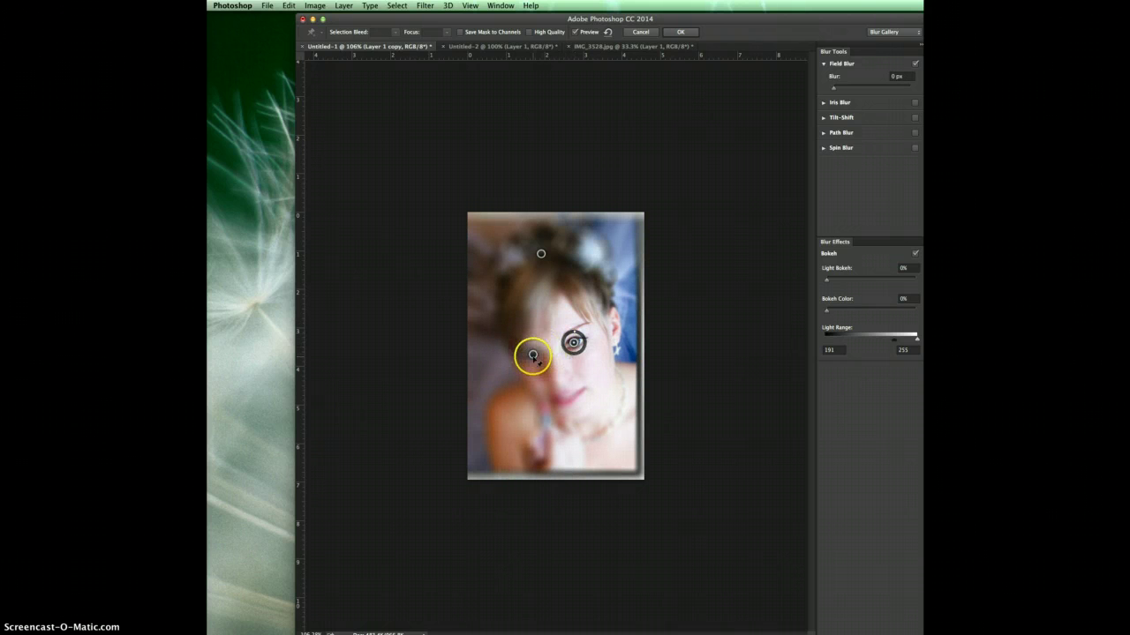
click(533, 354)
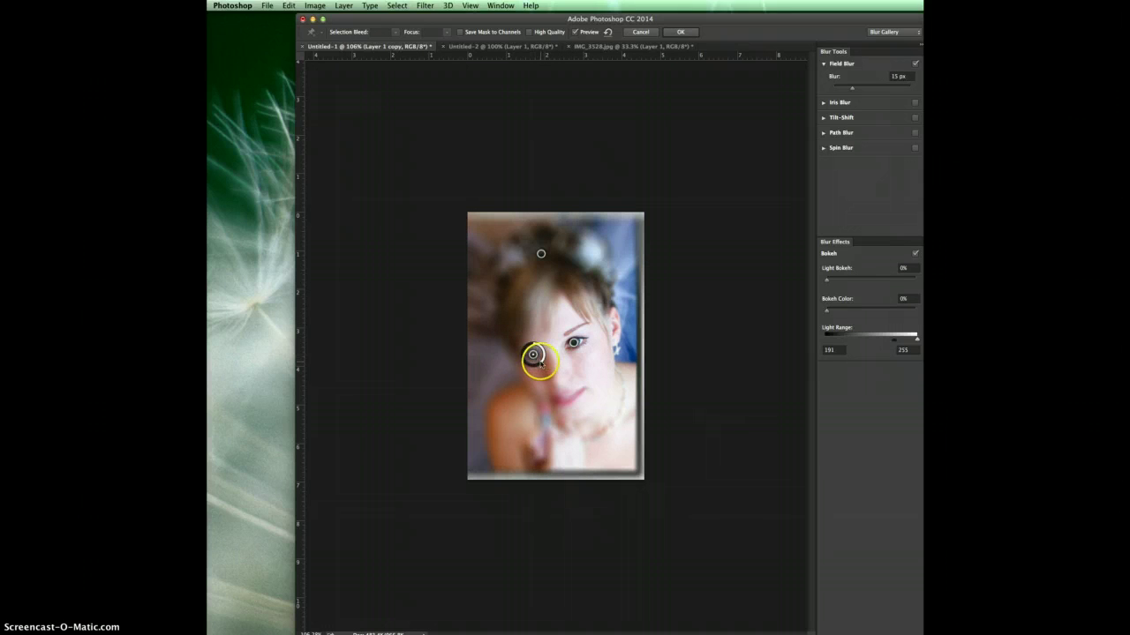
drag(538, 356, 722, 306)
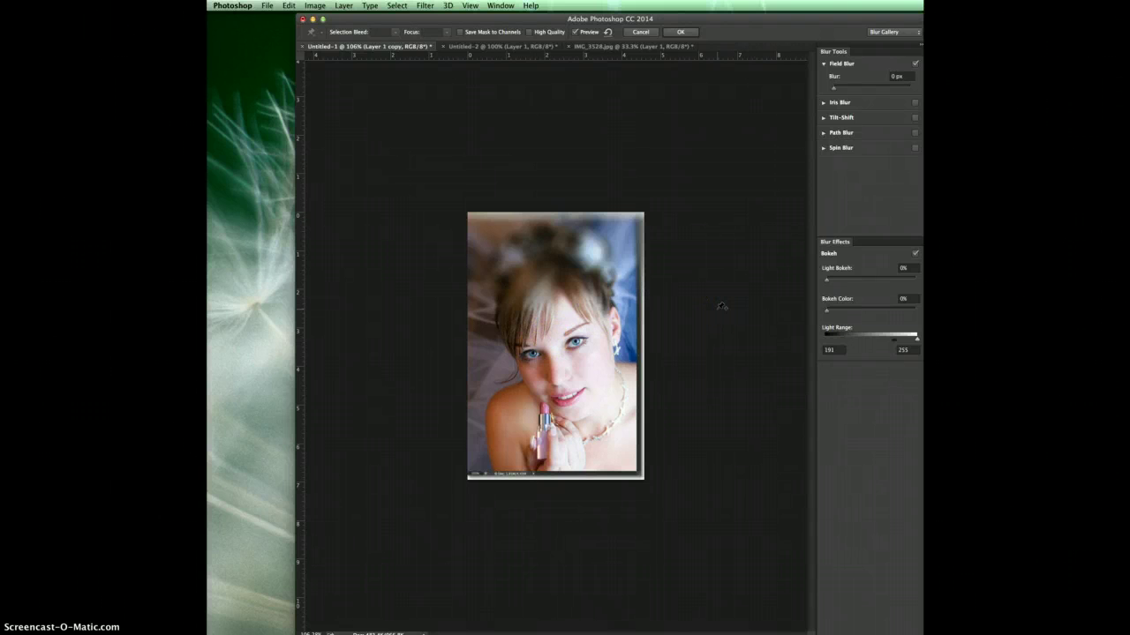
mouse_move(722, 306)
mouse_down()
mouse_move(469, 292)
mouse_move(575, 192)
mouse_up()
Add a 13 px blur pin at the photo's left edge and hide the pins
click(474, 387)
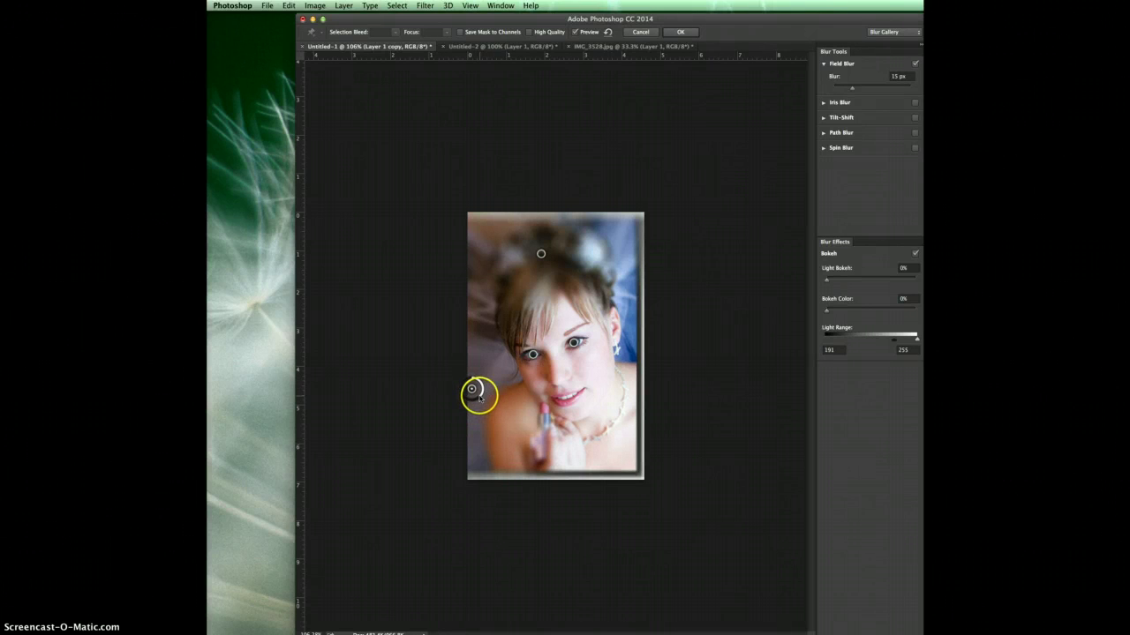
drag(479, 397, 482, 389)
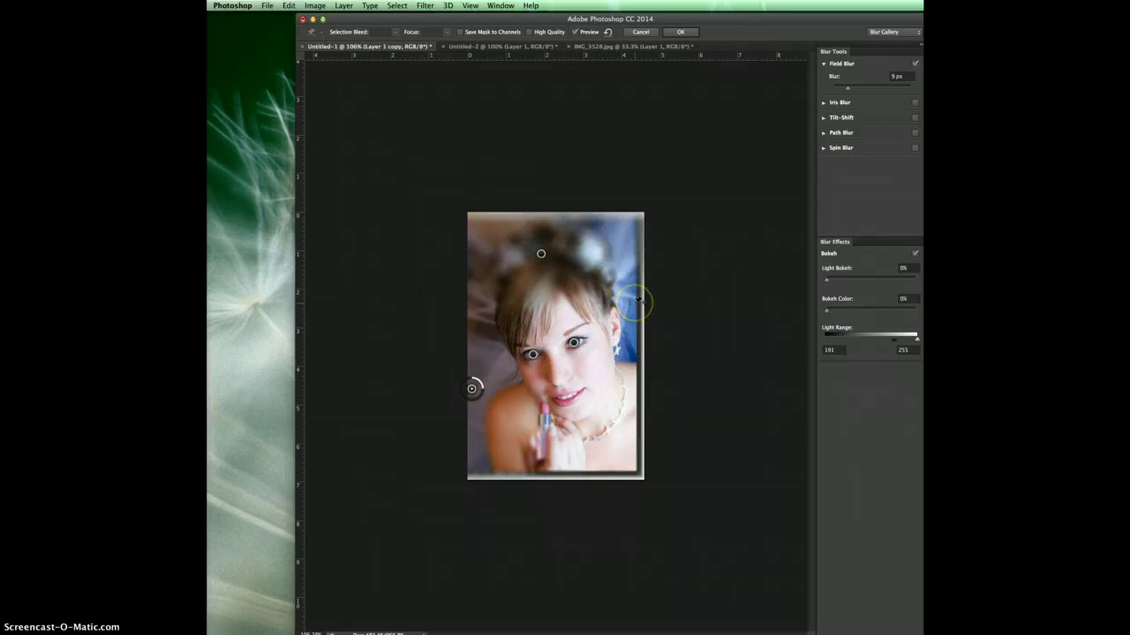
key(h)
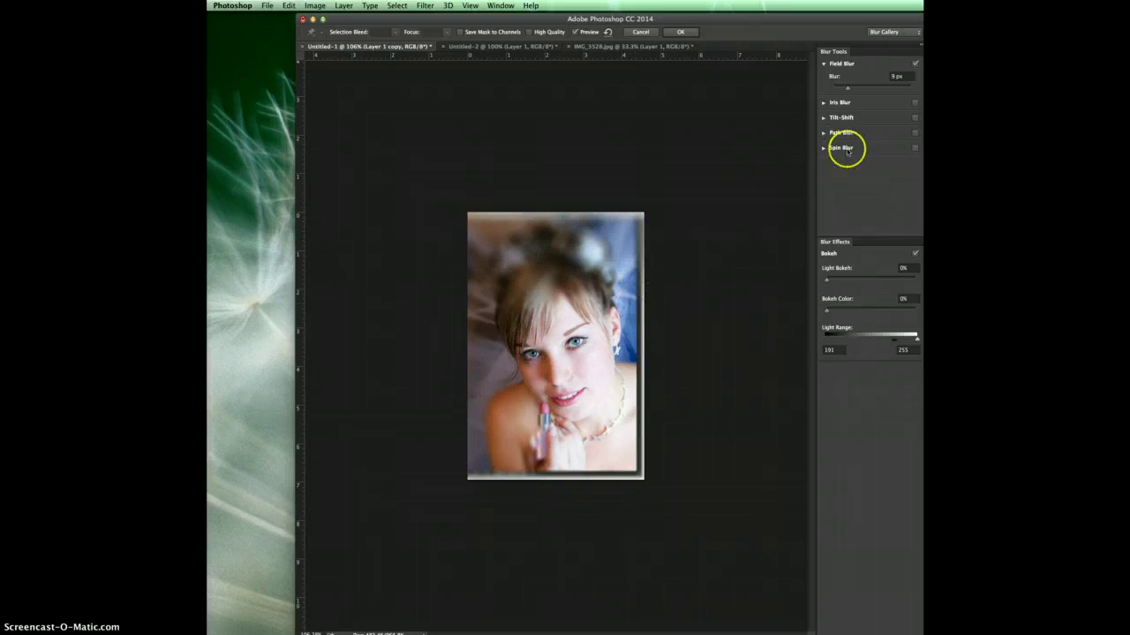
Compare against the unblurred original, then add a blur pin high on the top of the head
click(576, 32)
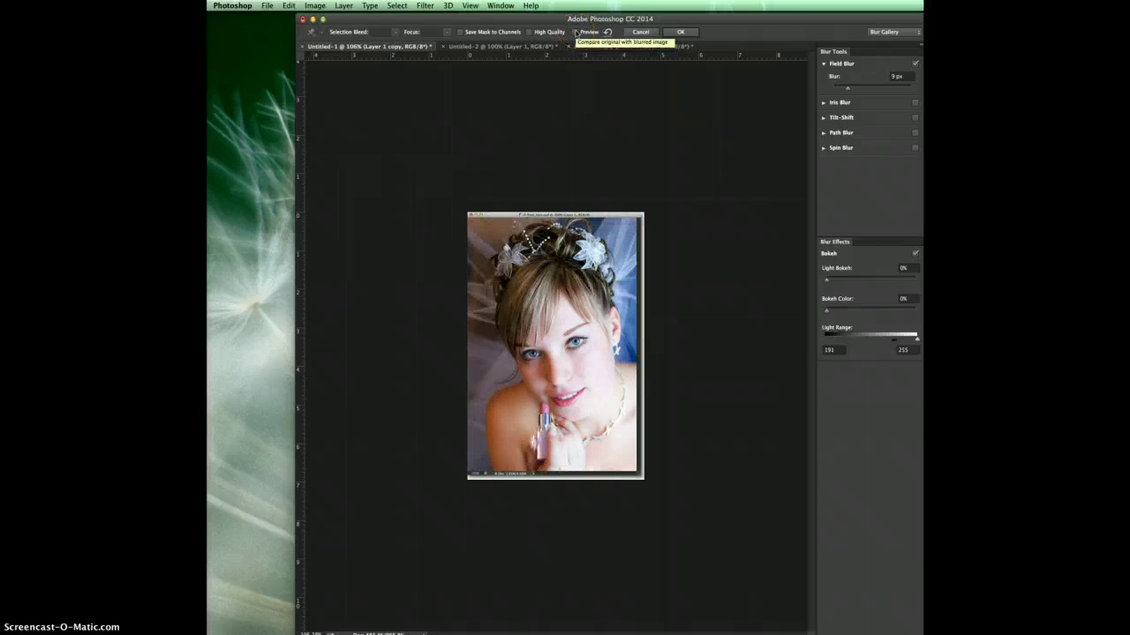
click(575, 32)
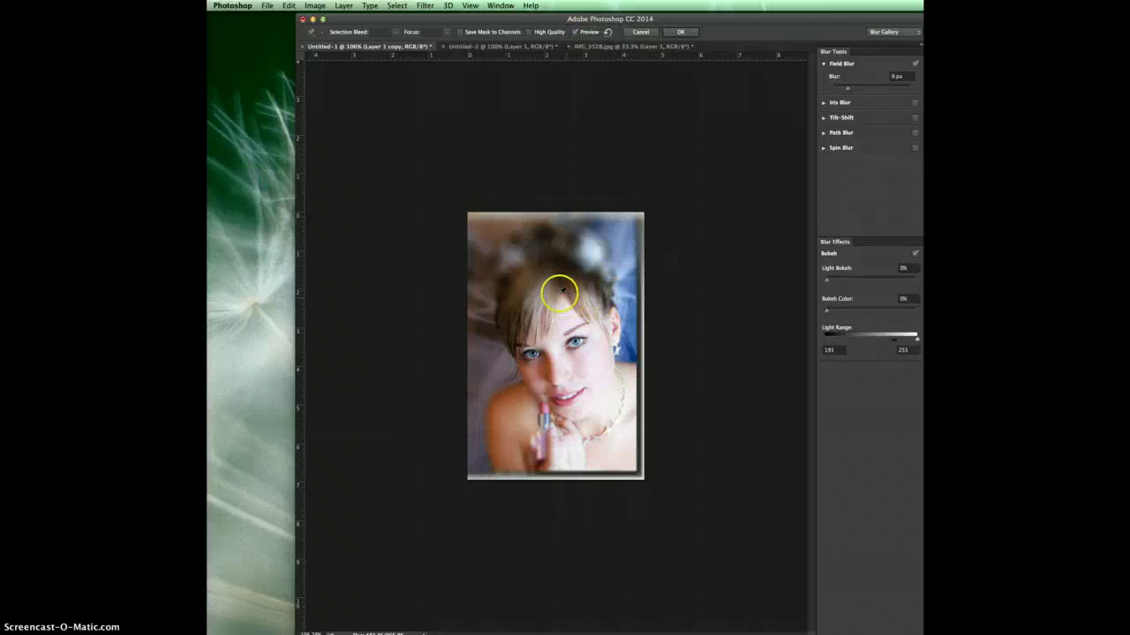
click(541, 254)
drag(537, 248, 532, 236)
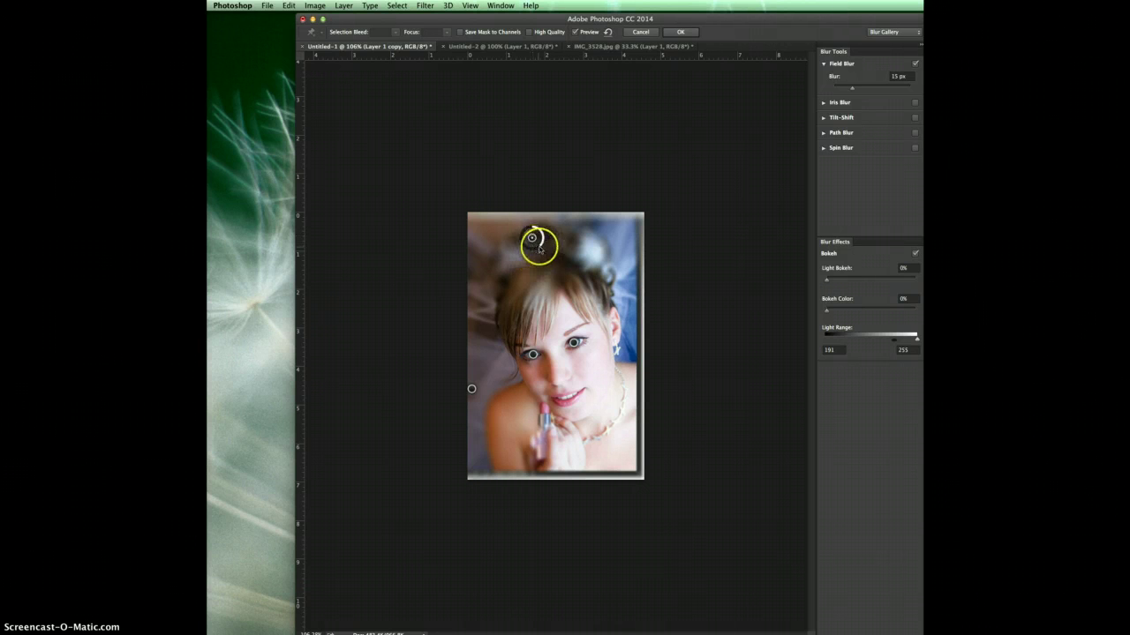
Add a 13 px blur pin on the hair and hide the pins
click(542, 288)
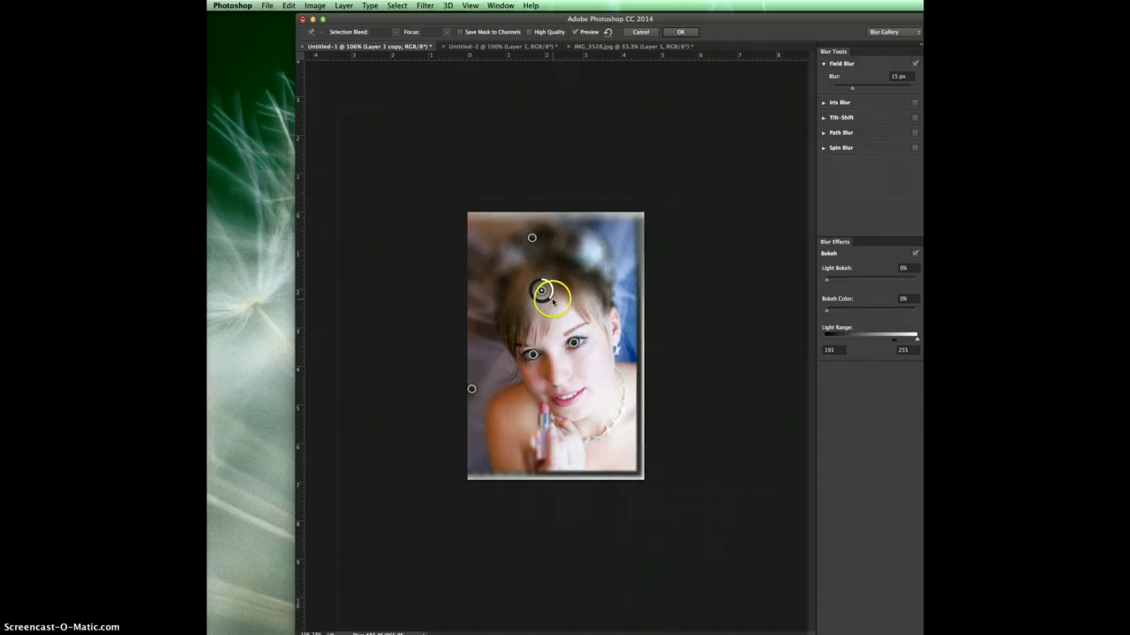
drag(548, 297, 547, 282)
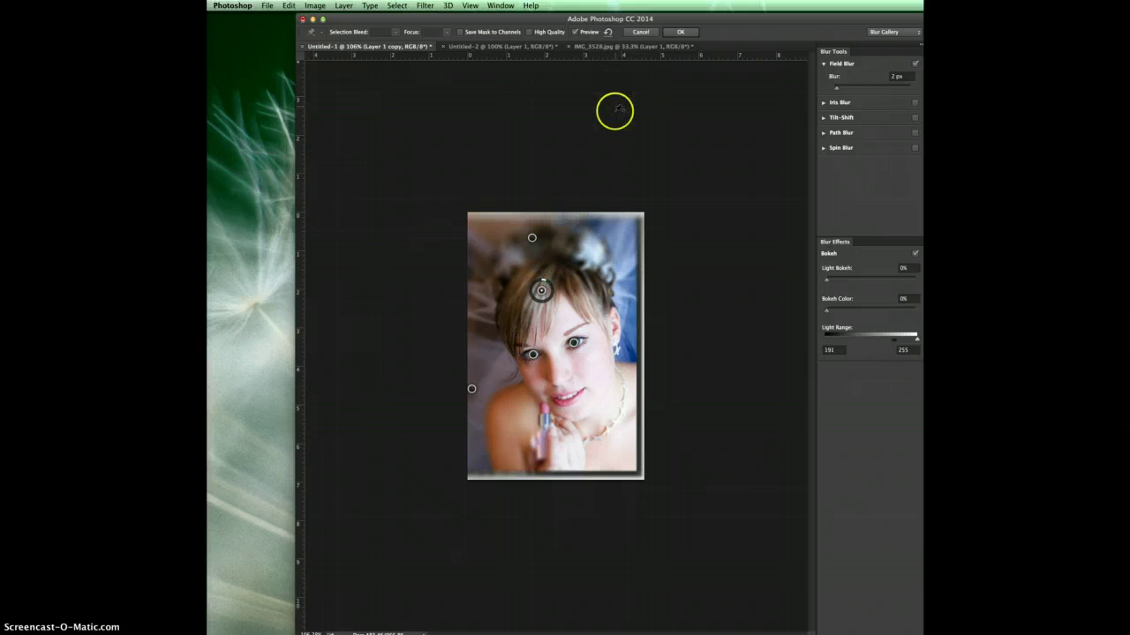
key(h)
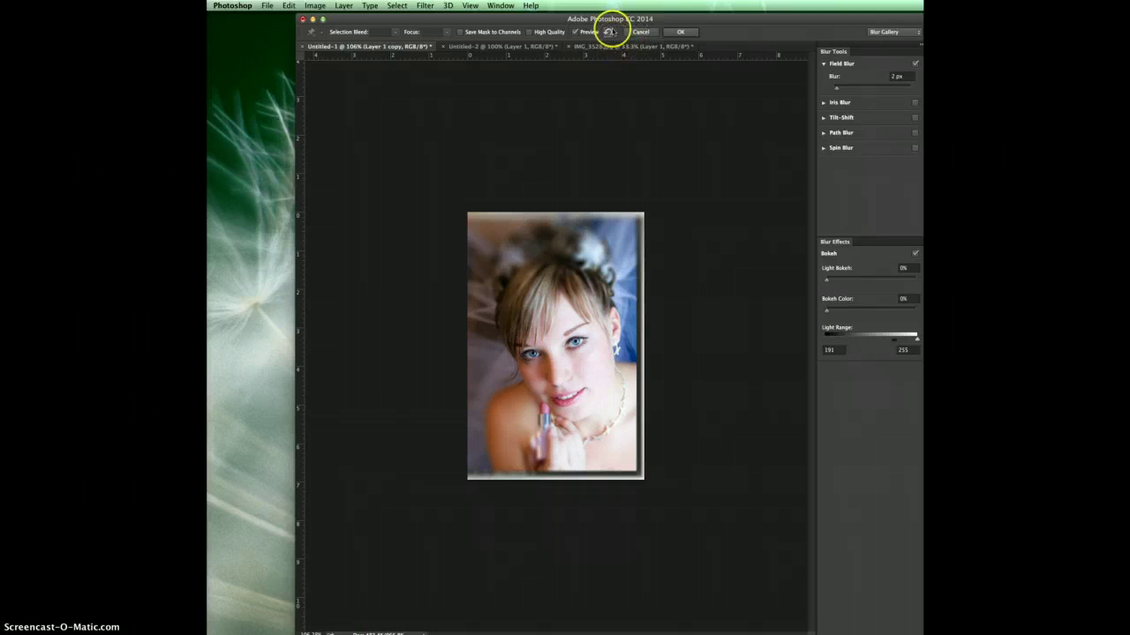
Recheck the original against the blurred result, adjust a pin, and show the pins again
click(575, 33)
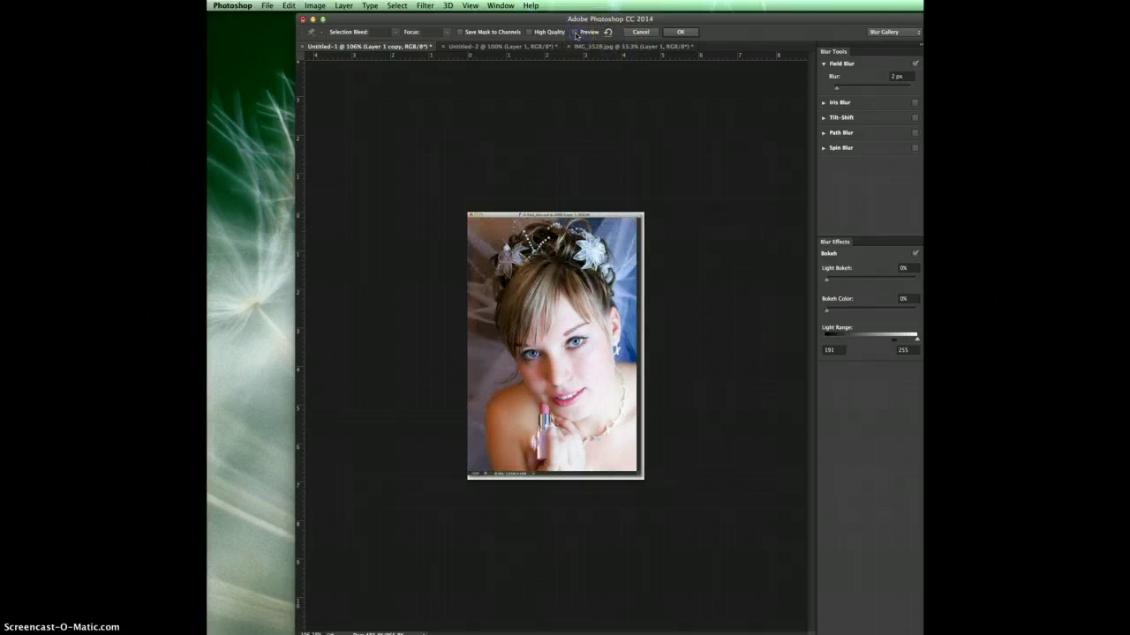
click(576, 32)
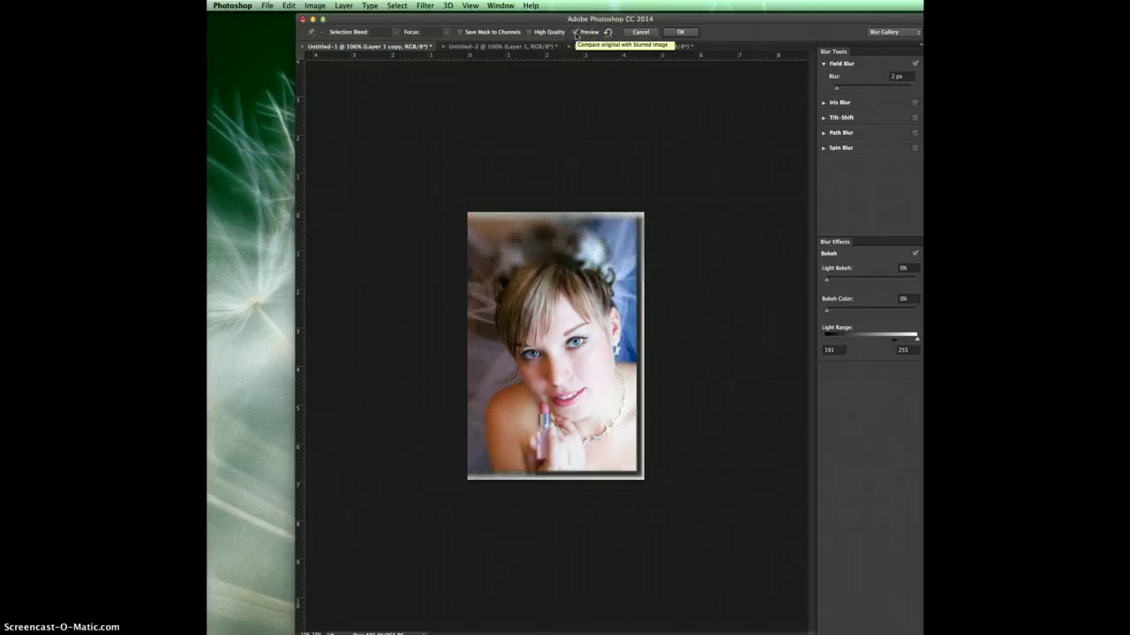
click(561, 270)
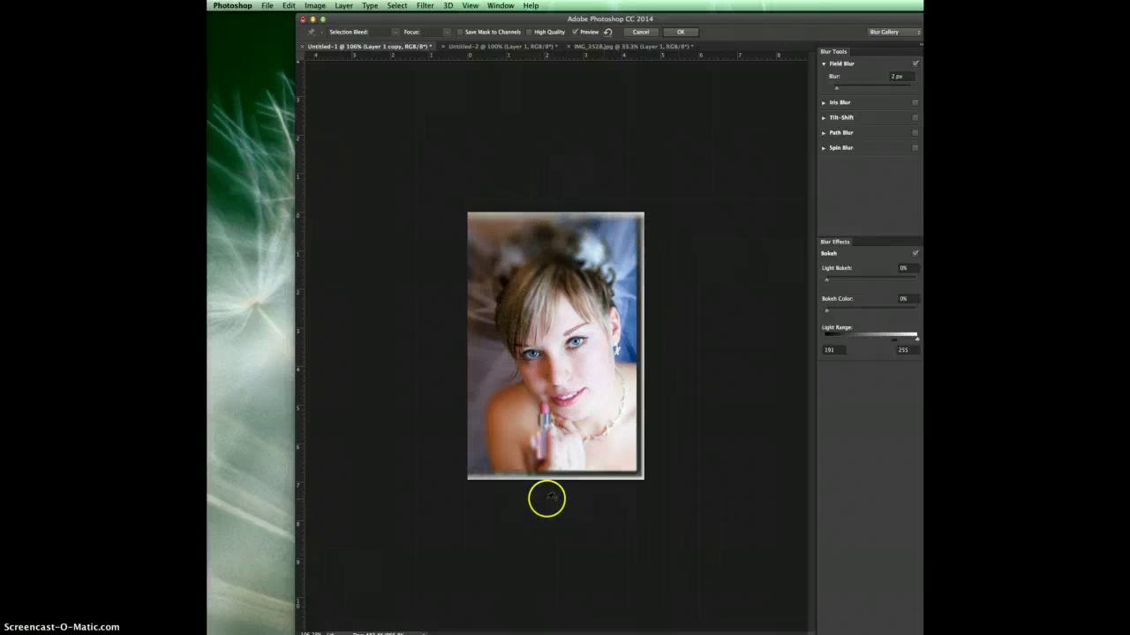
drag(534, 227, 510, 238)
click(541, 289)
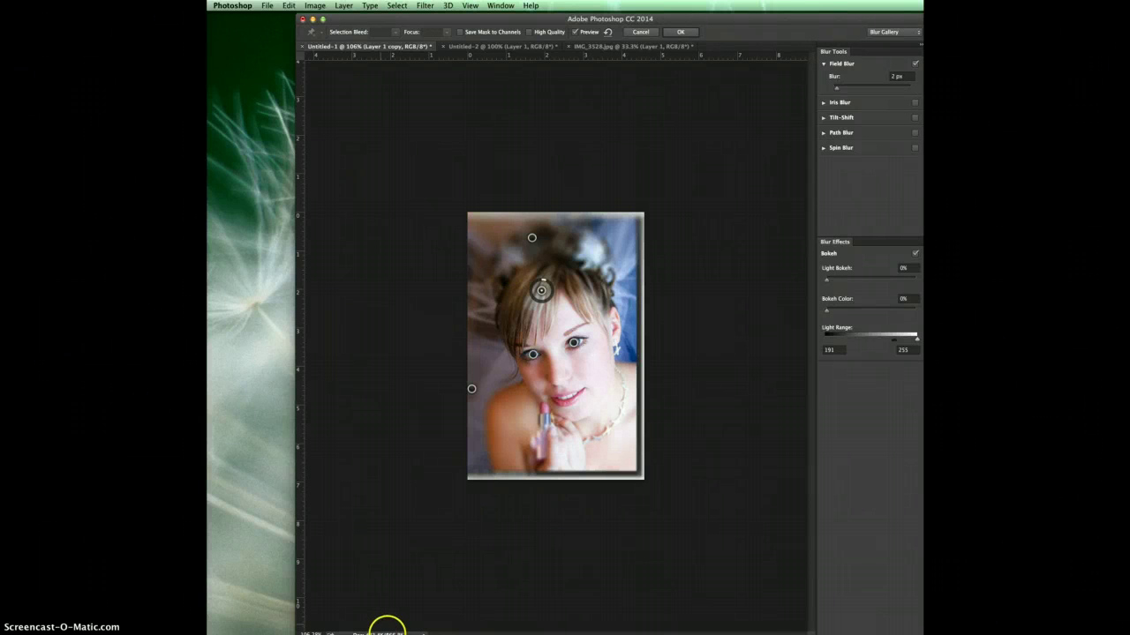